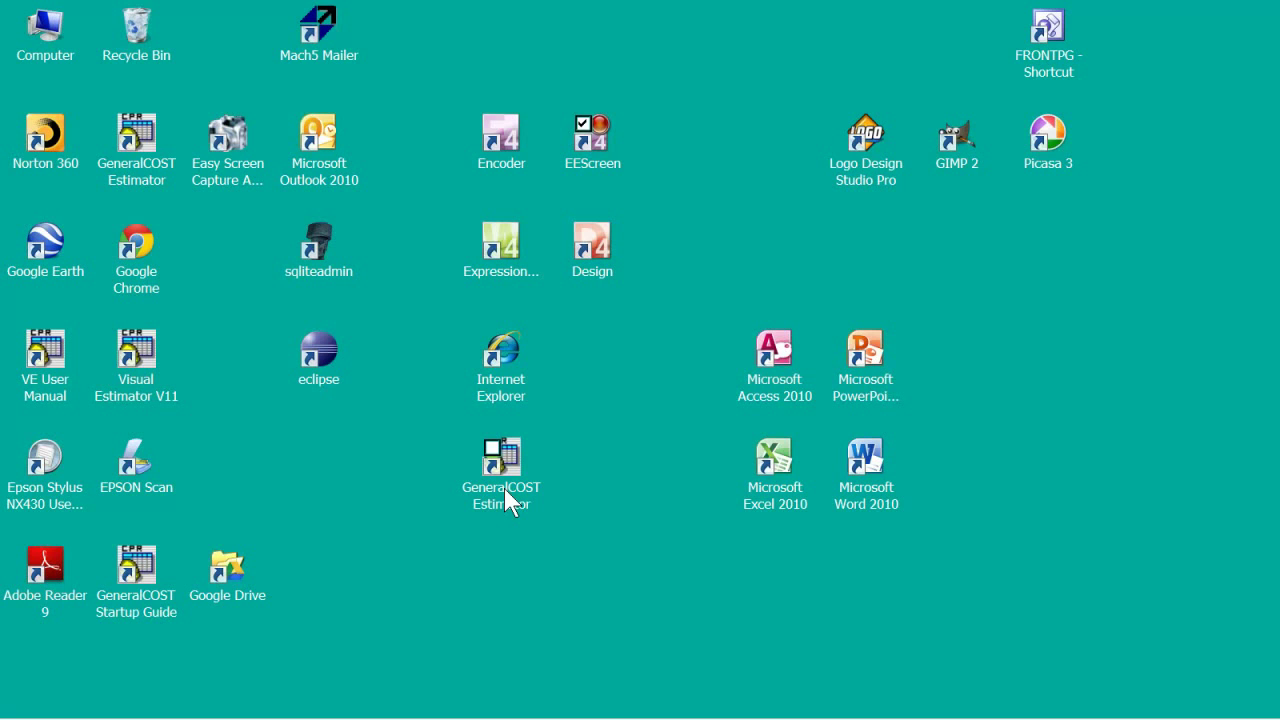
Step: Open the GeneralCOST Estimator workbook from the desktop and enable its disabled active content
{"action": "double_click", "coordinate": [504, 488]}
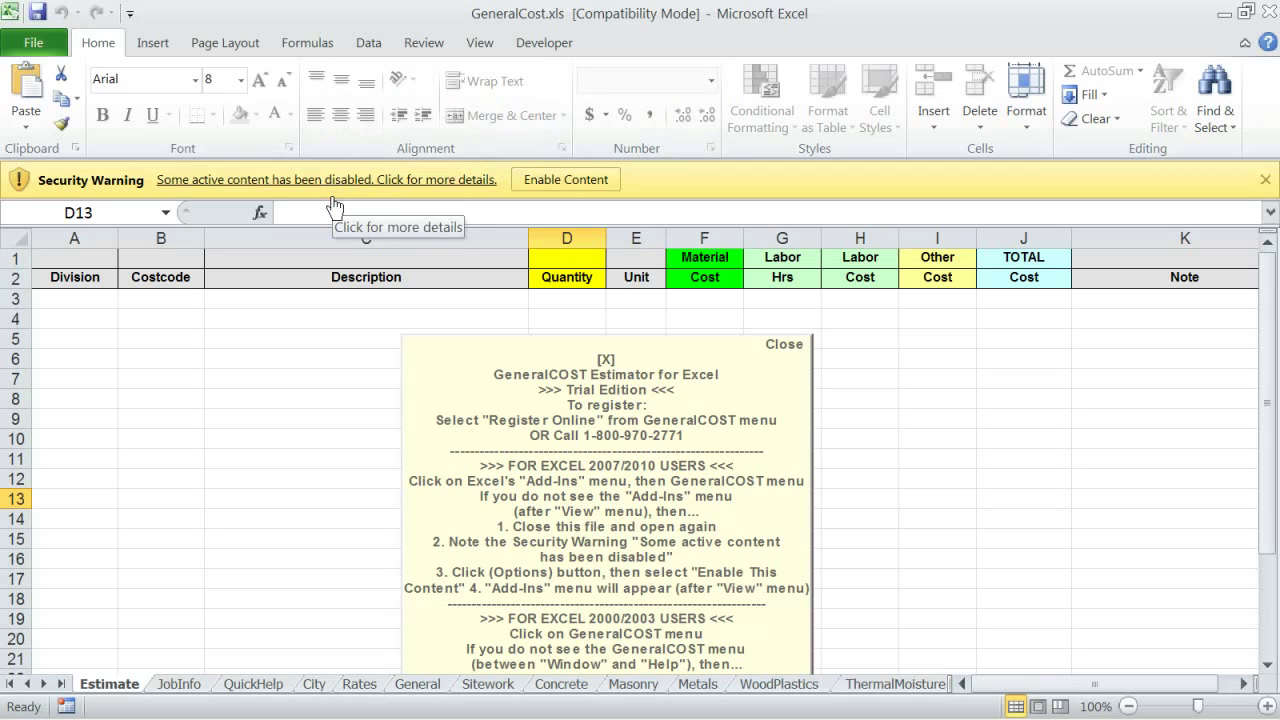
{"action": "left_click", "coordinate": [567, 185]}
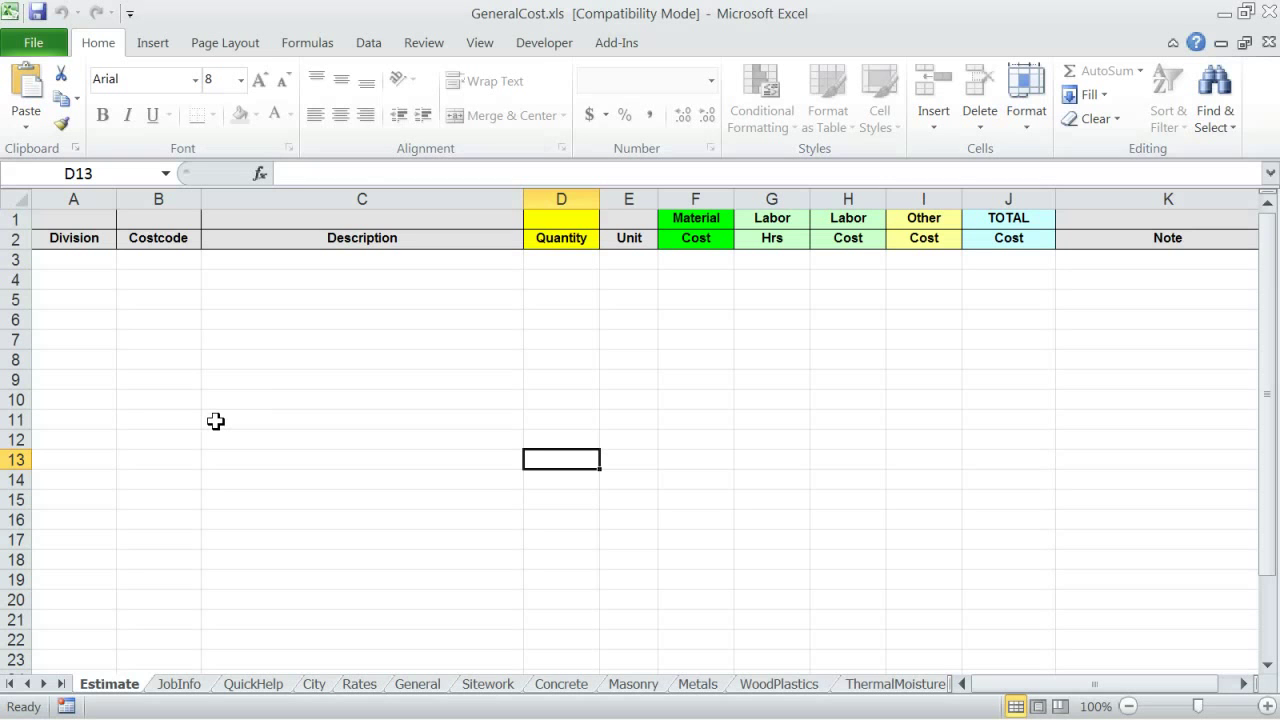
Step: Examine the GeneralCOST add-in's commands for cost items, reports, price quotations, bills of material and help
{"action": "left_click", "coordinate": [615, 43]}
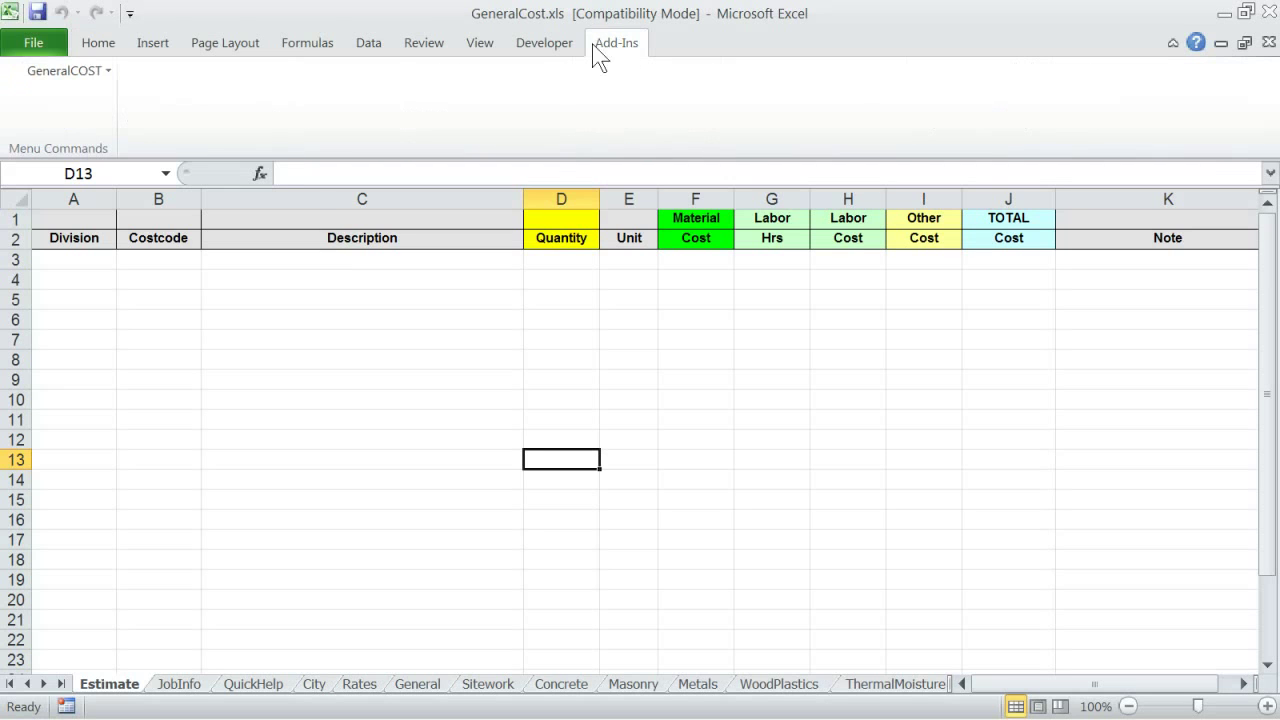
{"action": "left_click", "coordinate": [49, 73]}
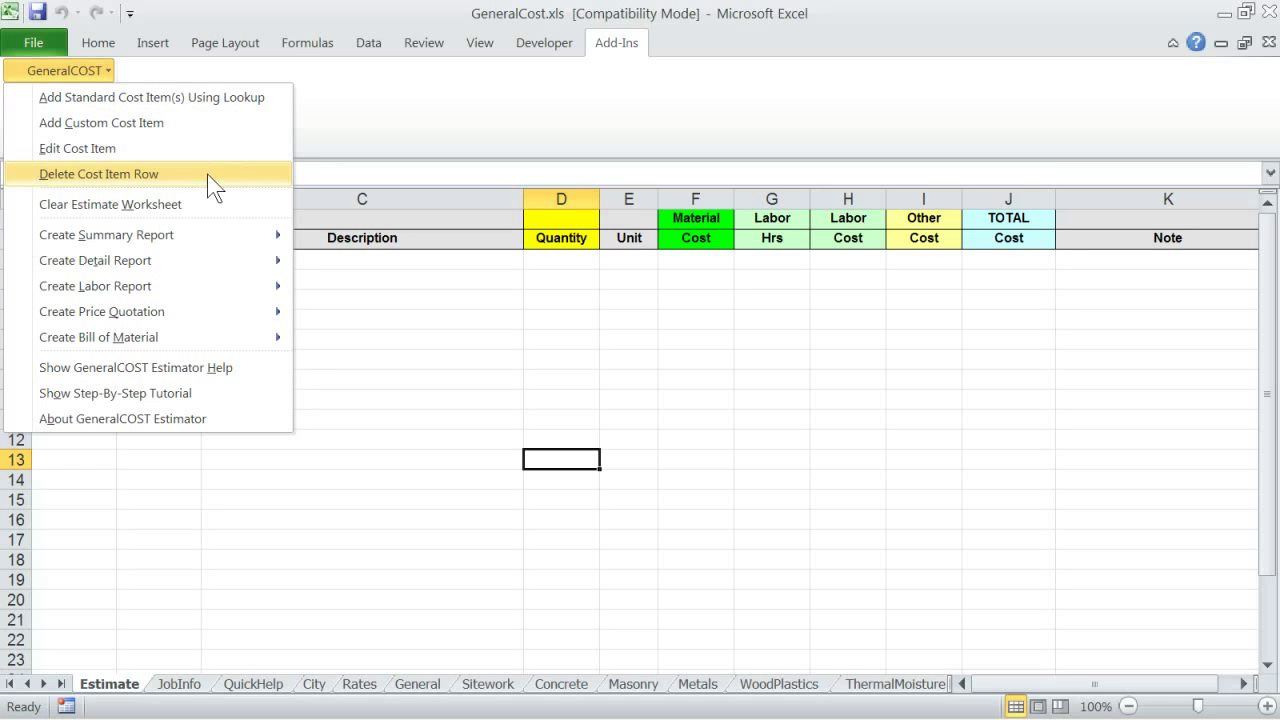
{"action": "mouse_move", "coordinate": [190, 337]}
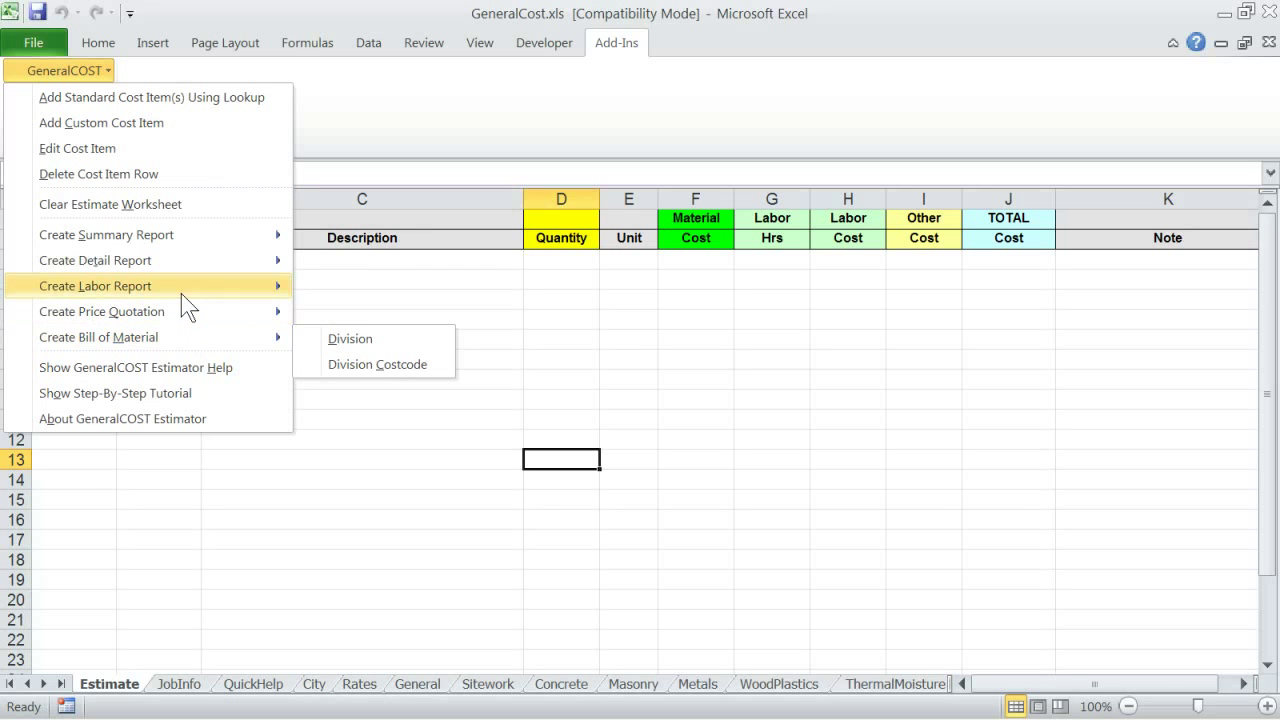
{"action": "mouse_move", "coordinate": [180, 262]}
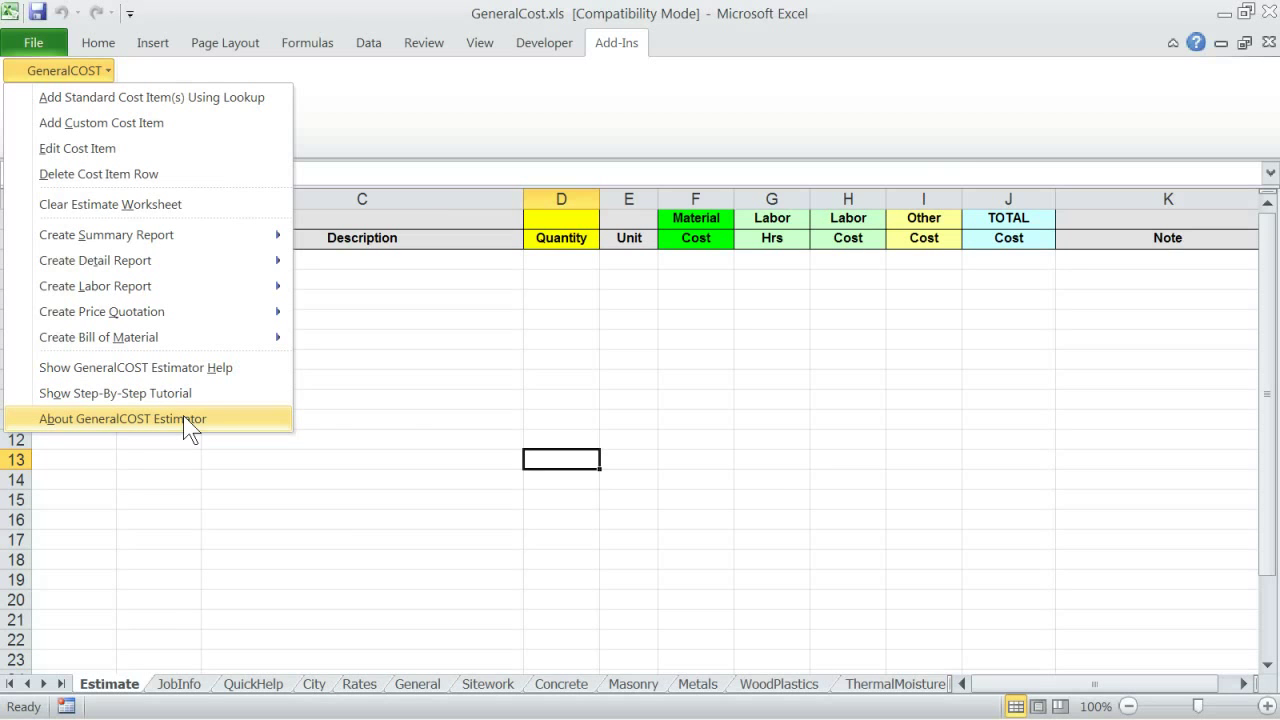
{"action": "left_click", "coordinate": [306, 443]}
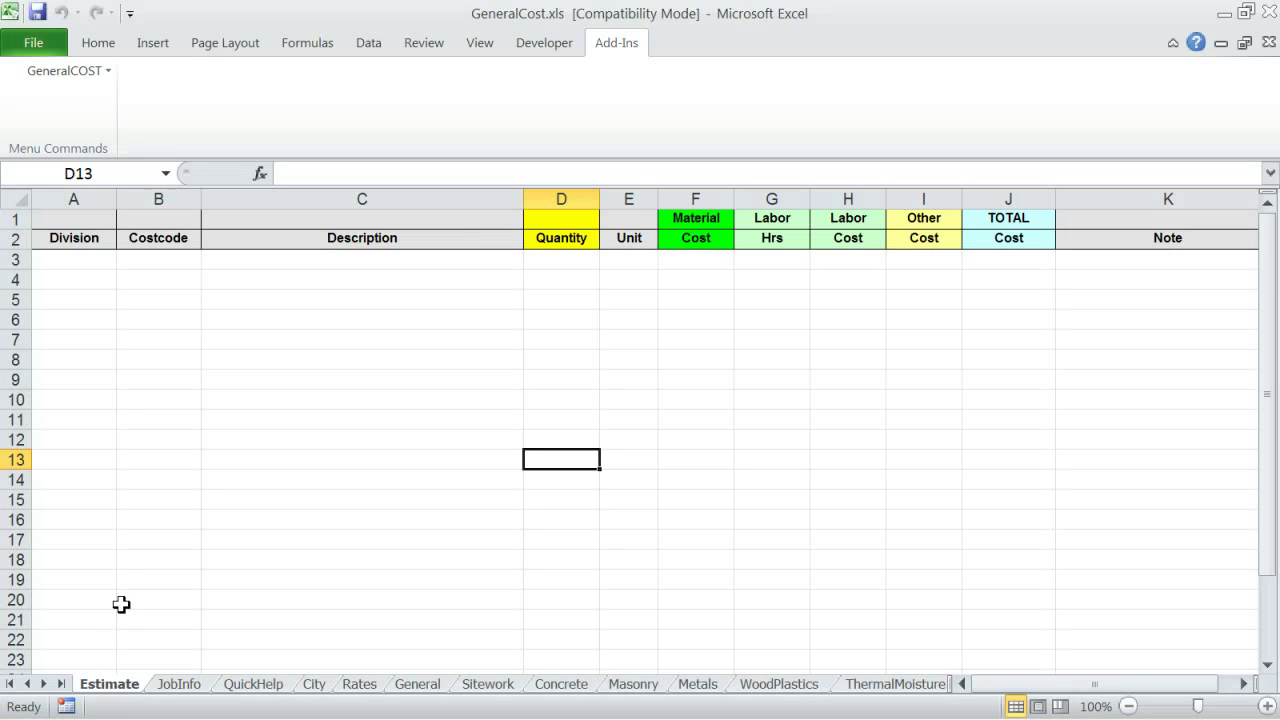
{"action": "left_click", "coordinate": [56, 71]}
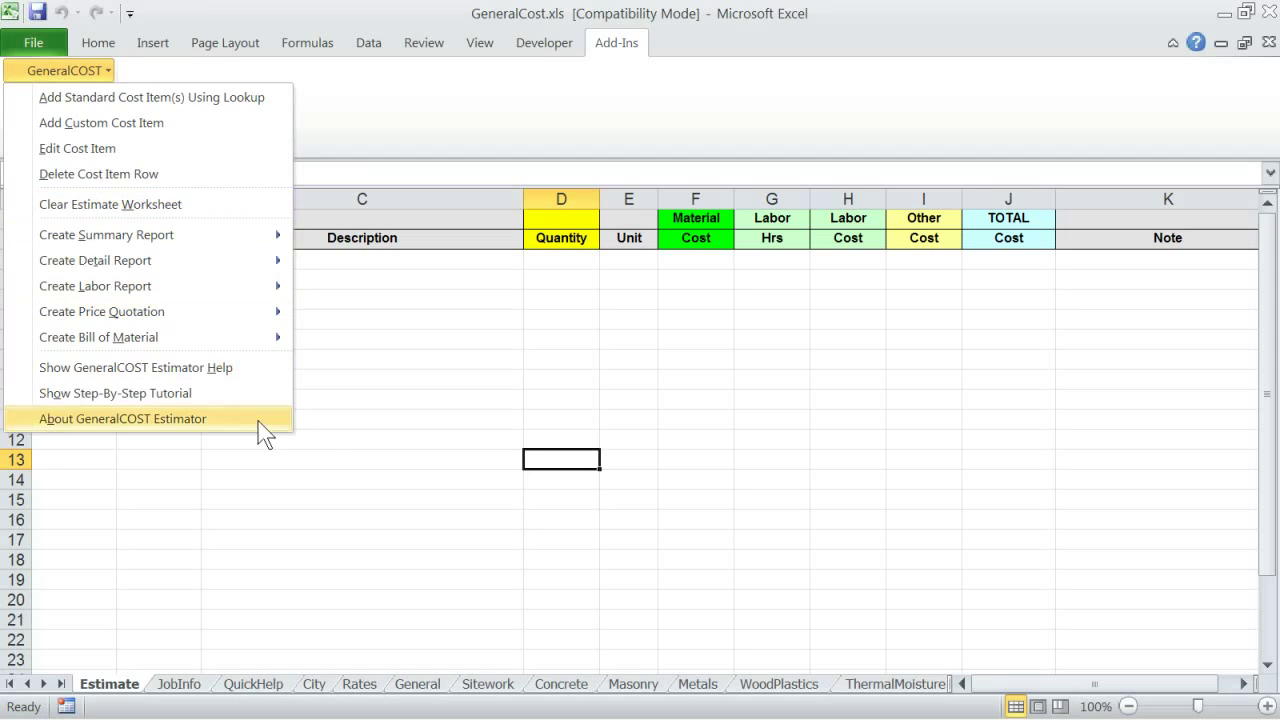
{"action": "left_click", "coordinate": [353, 442]}
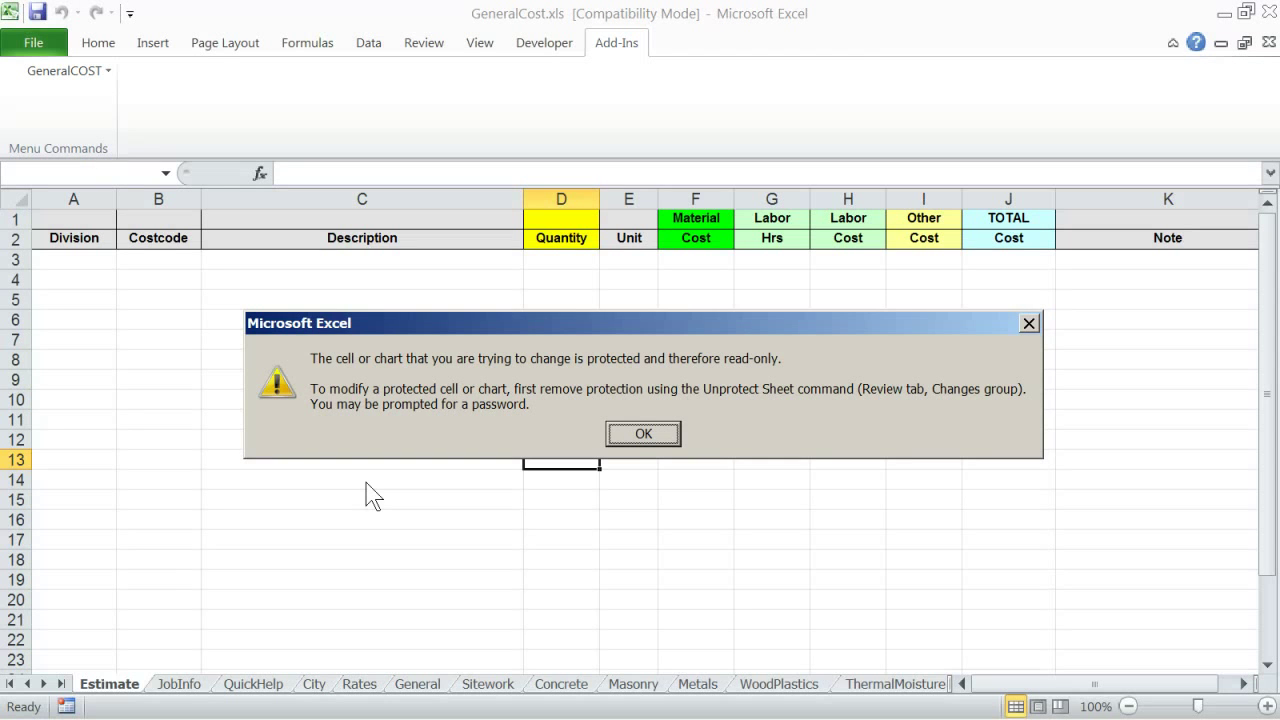
{"action": "left_click", "coordinate": [640, 431]}
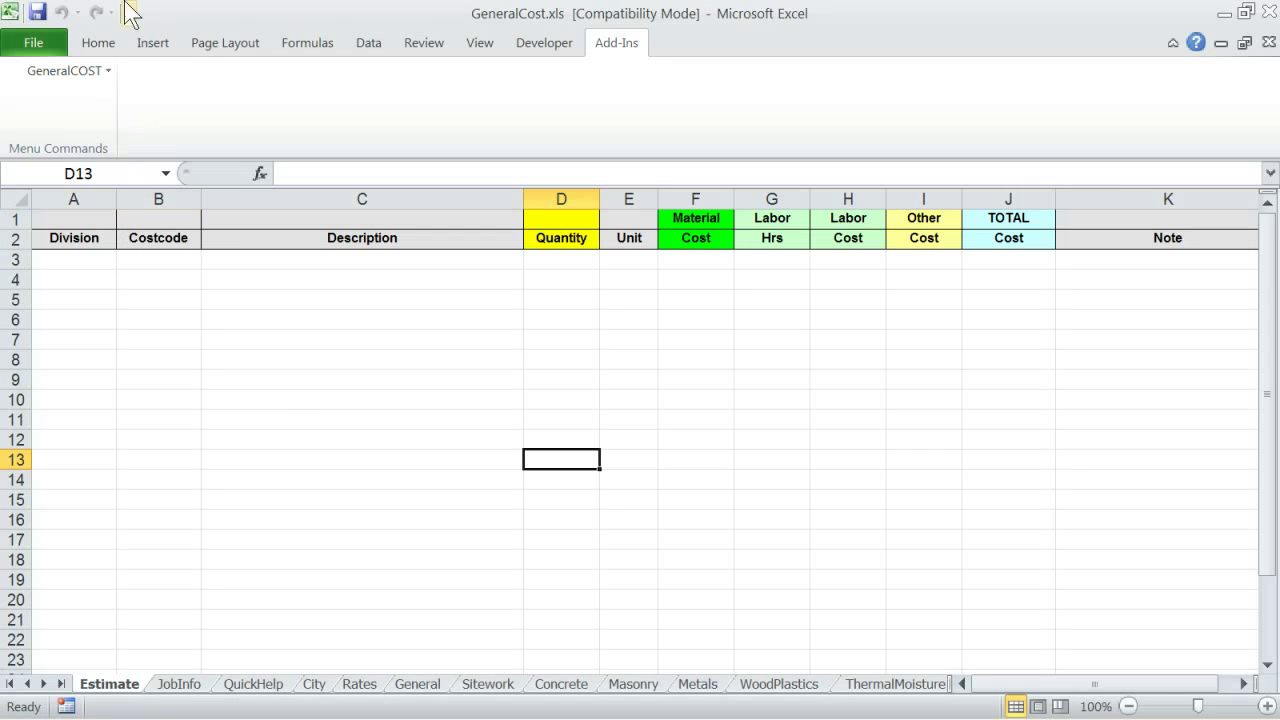
{"action": "left_click", "coordinate": [60, 71]}
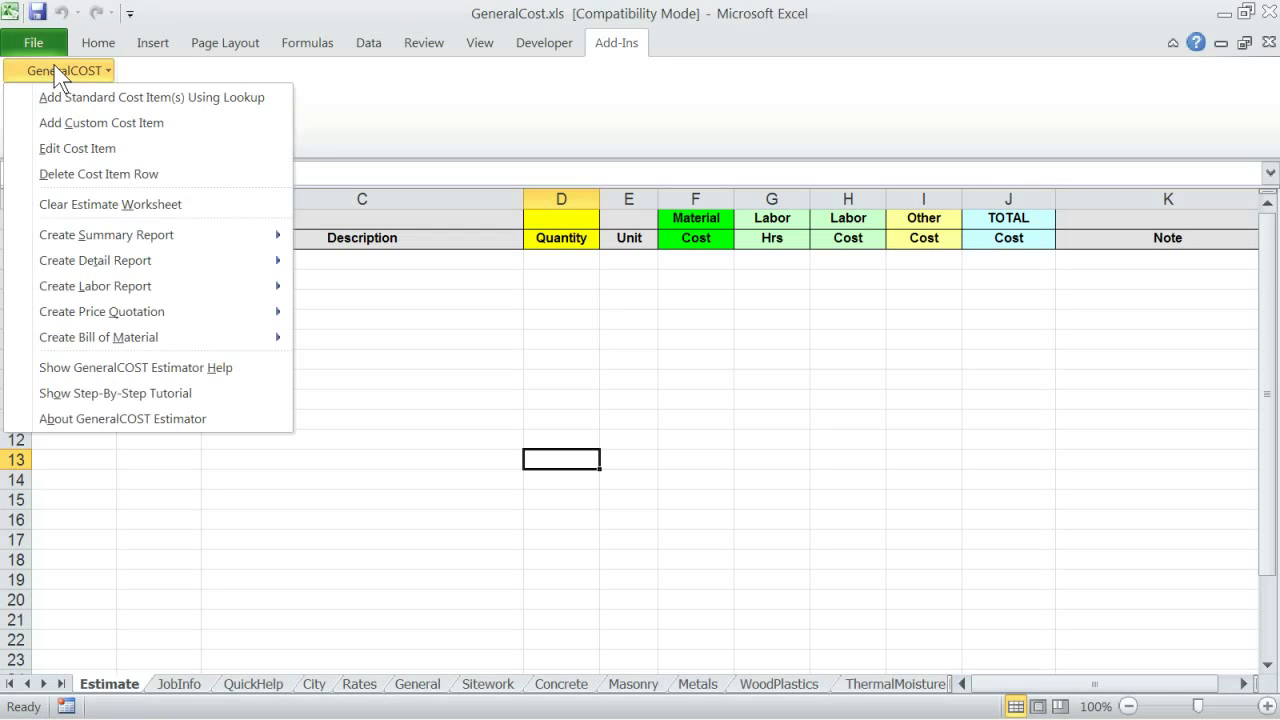
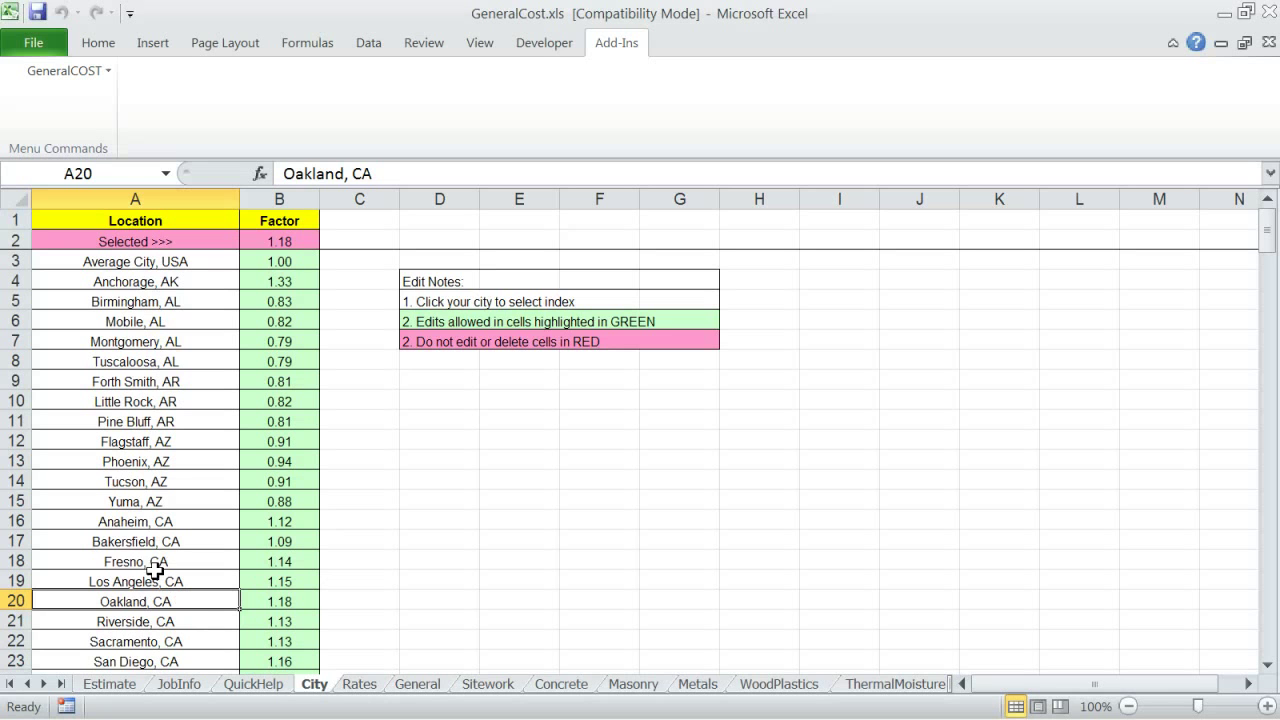
Step: Select Bakersfield, CA as the location for the cost factor on the City sheet
{"action": "left_click", "coordinate": [134, 542]}
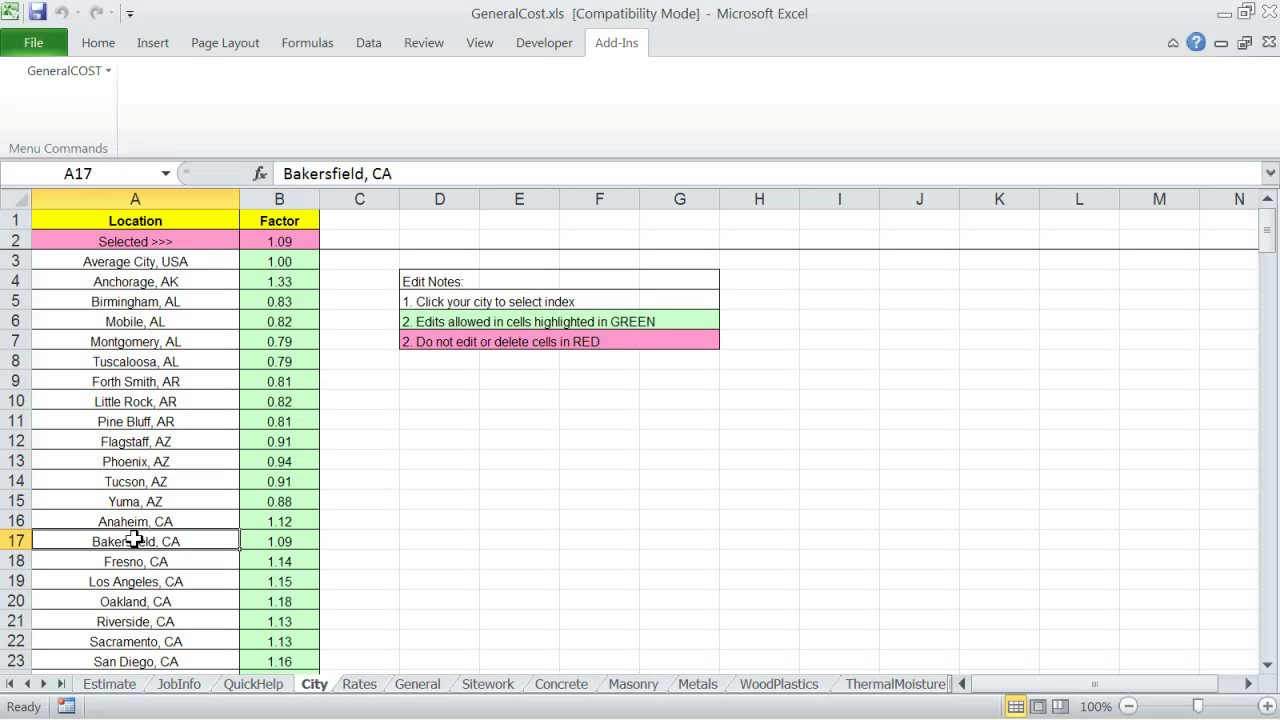
Step: Examine the Rates sheet and the General, ThermalMoisture and SpecialCons cost data sheets
{"action": "left_click", "coordinate": [370, 685]}
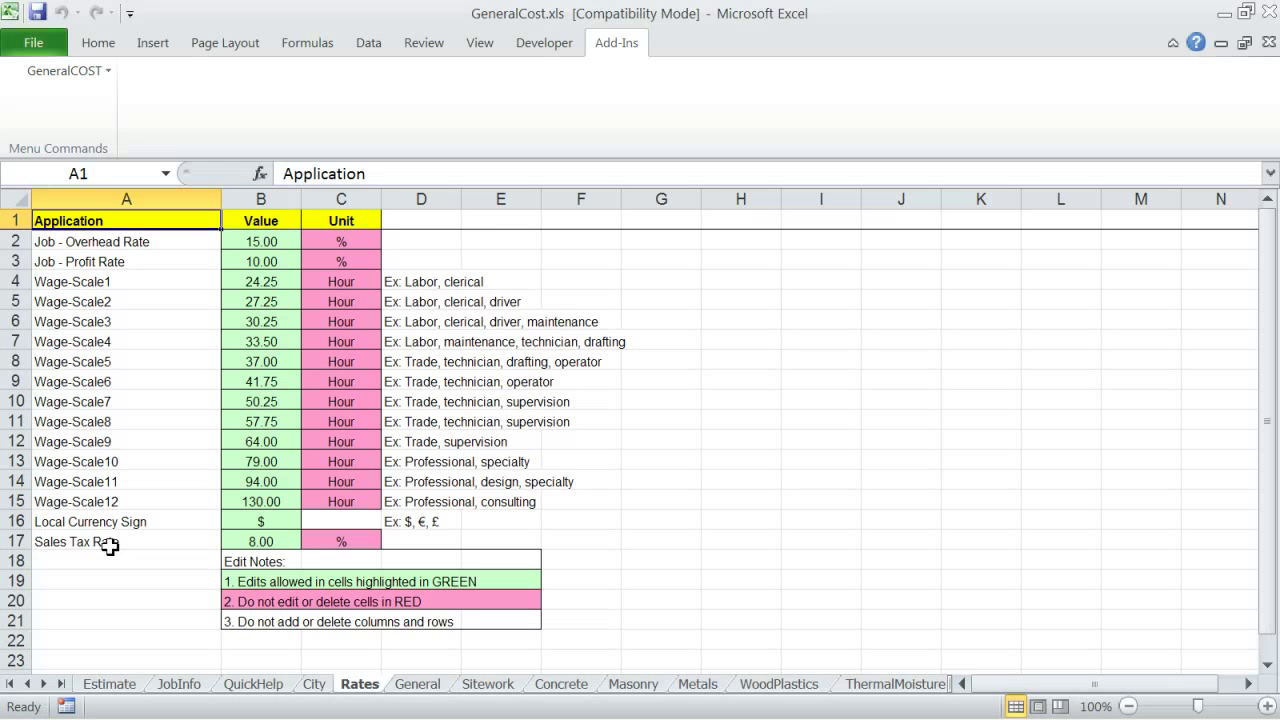
{"action": "left_click", "coordinate": [414, 688]}
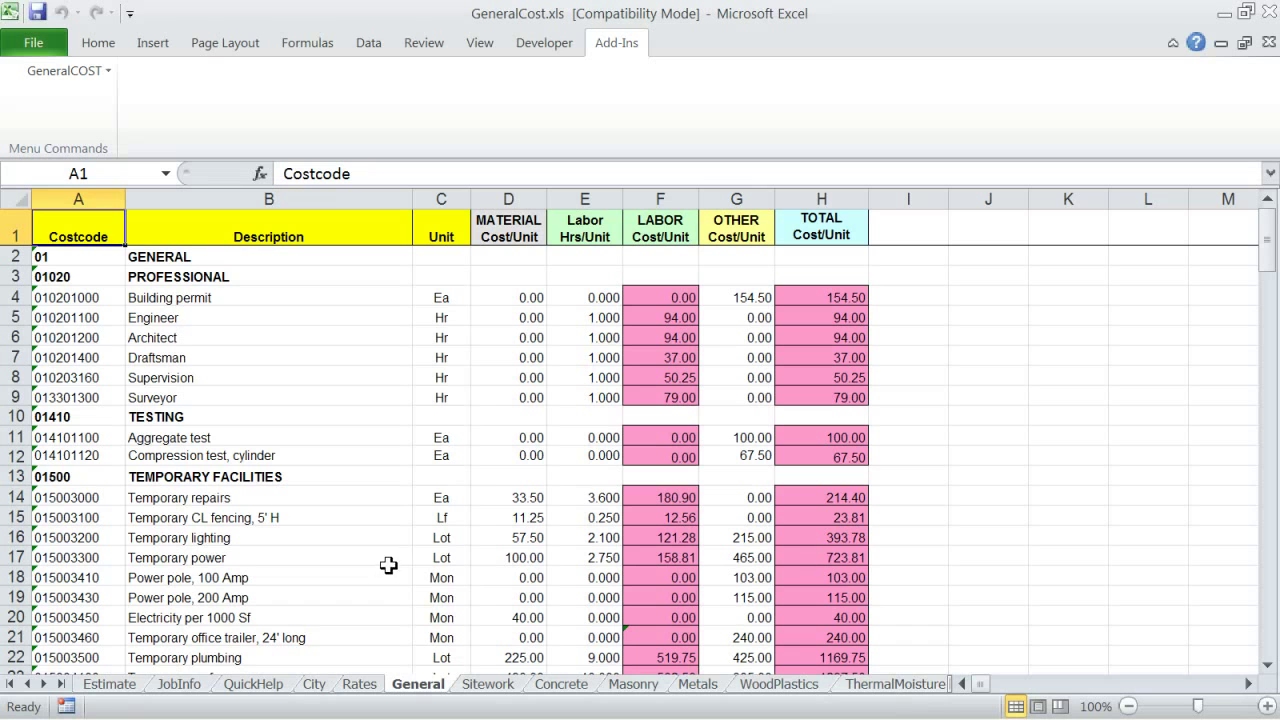
{"action": "left_click", "coordinate": [44, 684]}
{"action": "left_click", "coordinate": [44, 684]}
{"action": "left_click", "coordinate": [44, 684]}
{"action": "left_click", "coordinate": [44, 684]}
{"action": "left_click", "coordinate": [44, 684]}
{"action": "left_click", "coordinate": [44, 684]}
{"action": "left_click", "coordinate": [44, 684]}
{"action": "left_click", "coordinate": [44, 684]}
{"action": "left_click", "coordinate": [44, 684]}
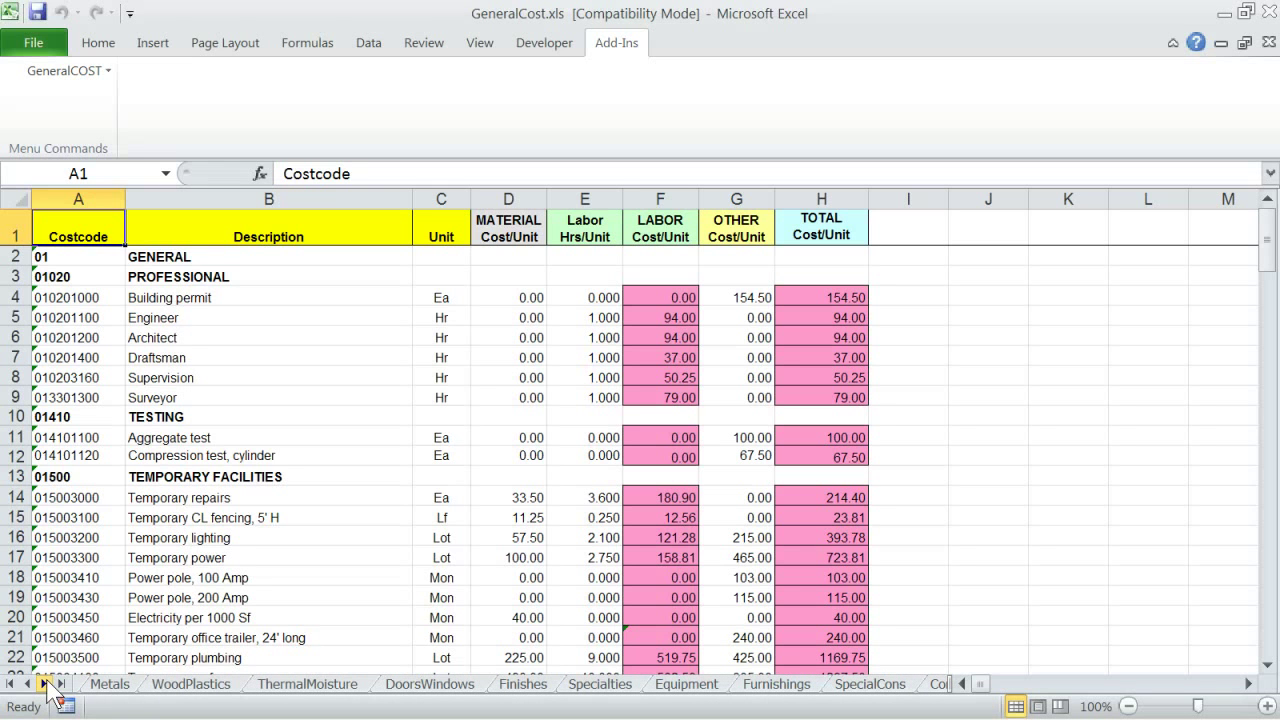
{"action": "left_click", "coordinate": [335, 686]}
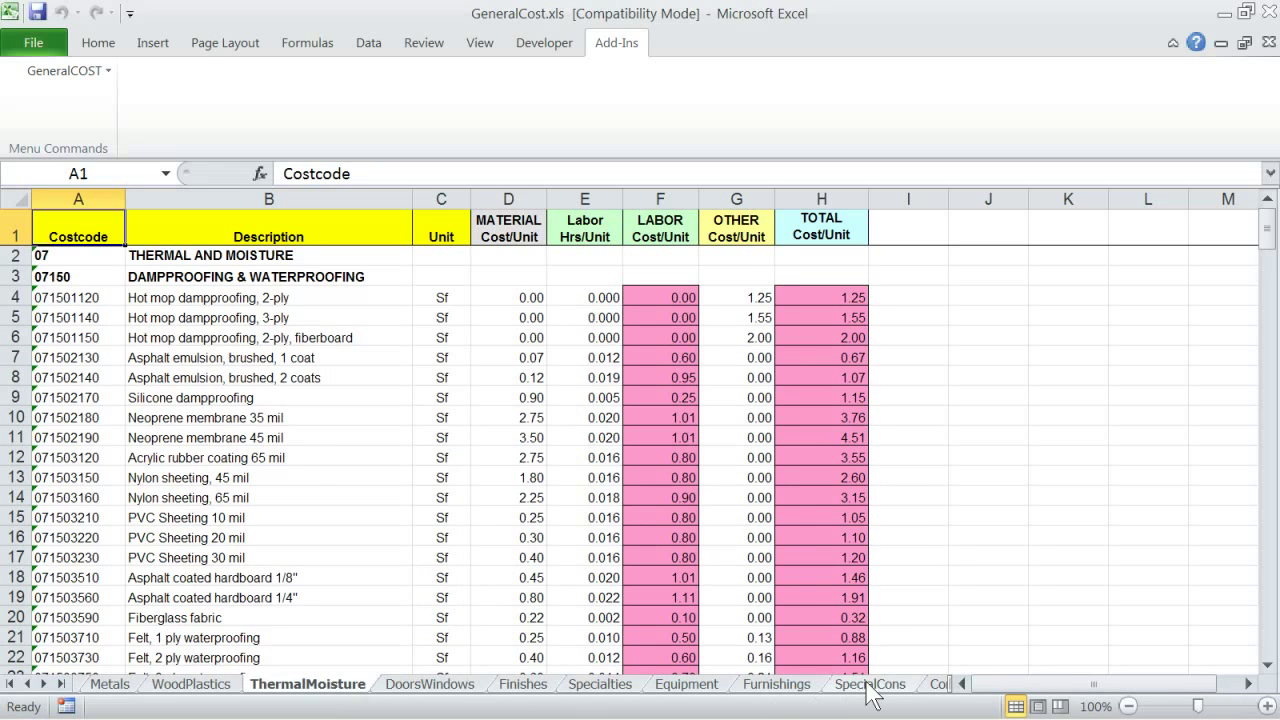
{"action": "left_click", "coordinate": [868, 686]}
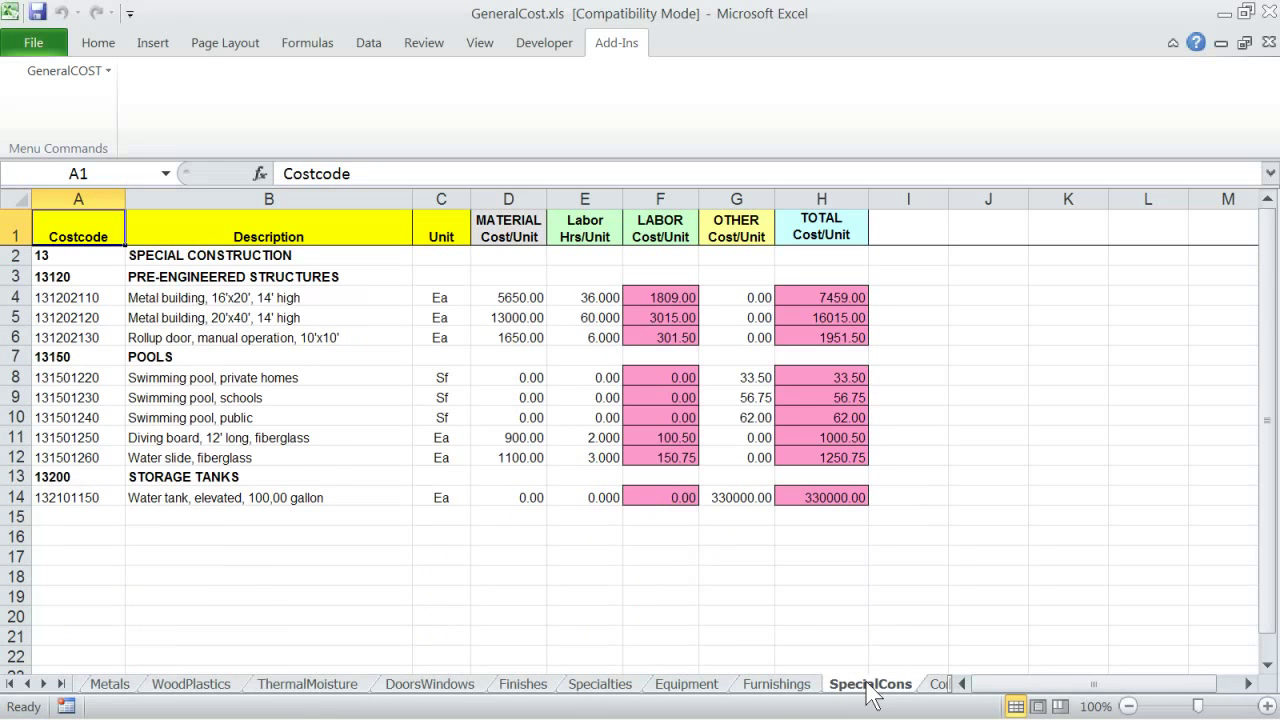
Step: Examine the Mechanical and Electrical cost data and the Quote sheet at the end of the workbook
{"action": "left_click", "coordinate": [44, 684]}
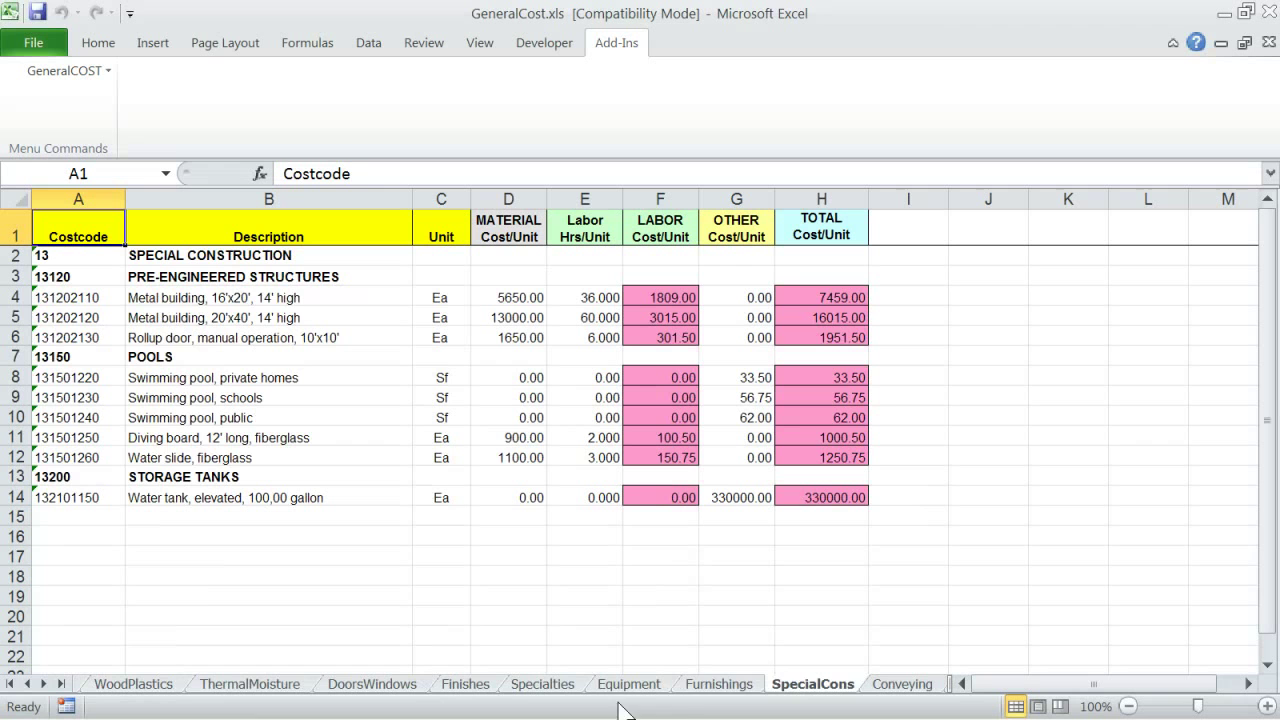
{"action": "left_click", "coordinate": [60, 684]}
{"action": "left_click", "coordinate": [660, 686]}
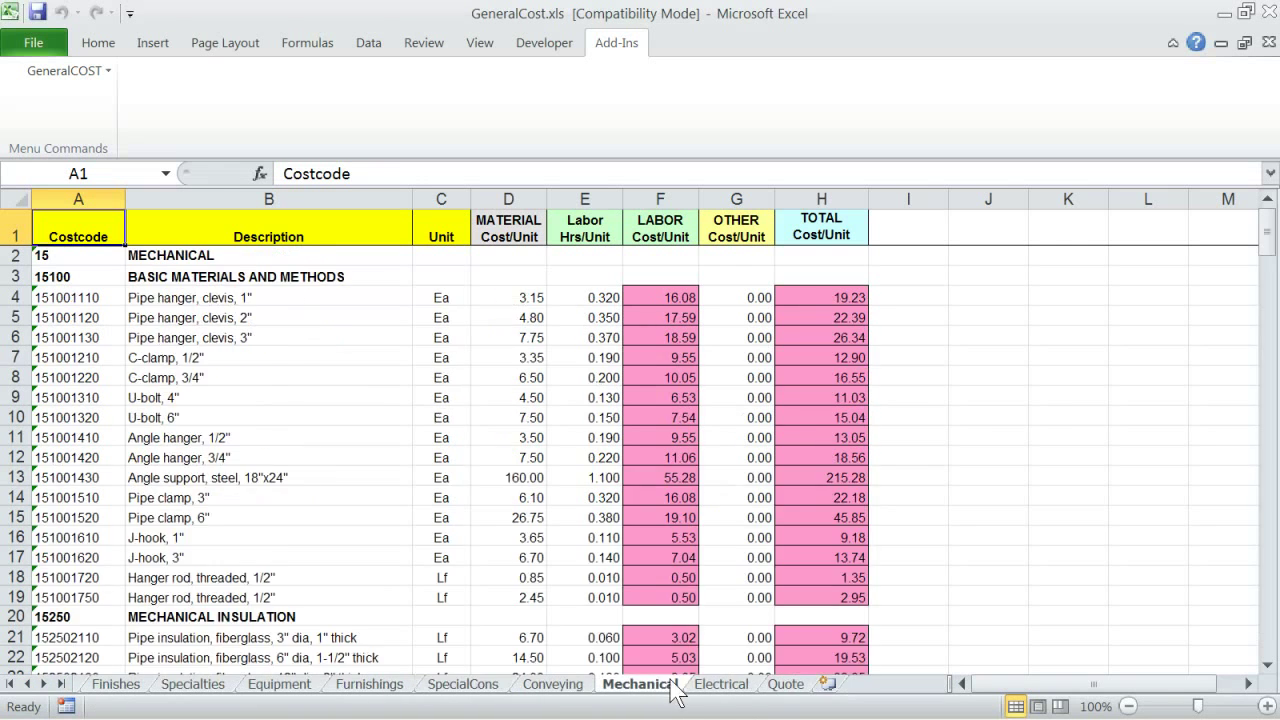
{"action": "left_click", "coordinate": [719, 686]}
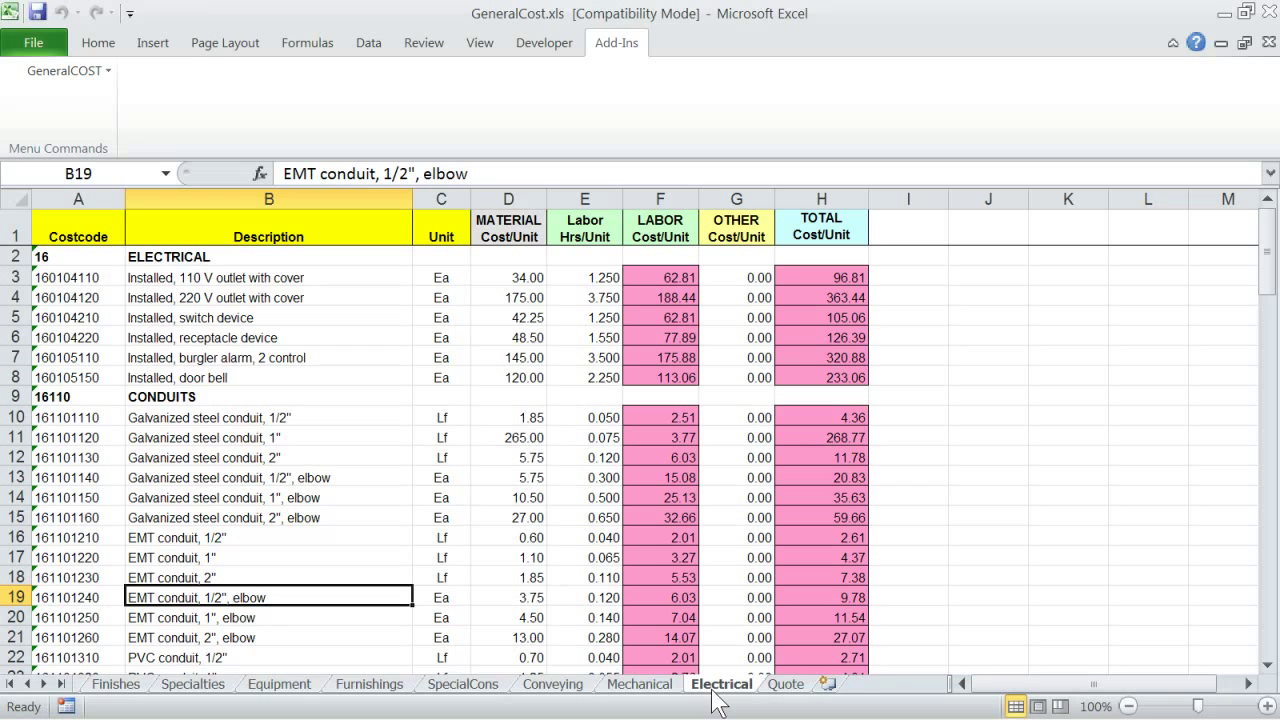
{"action": "left_click", "coordinate": [781, 686]}
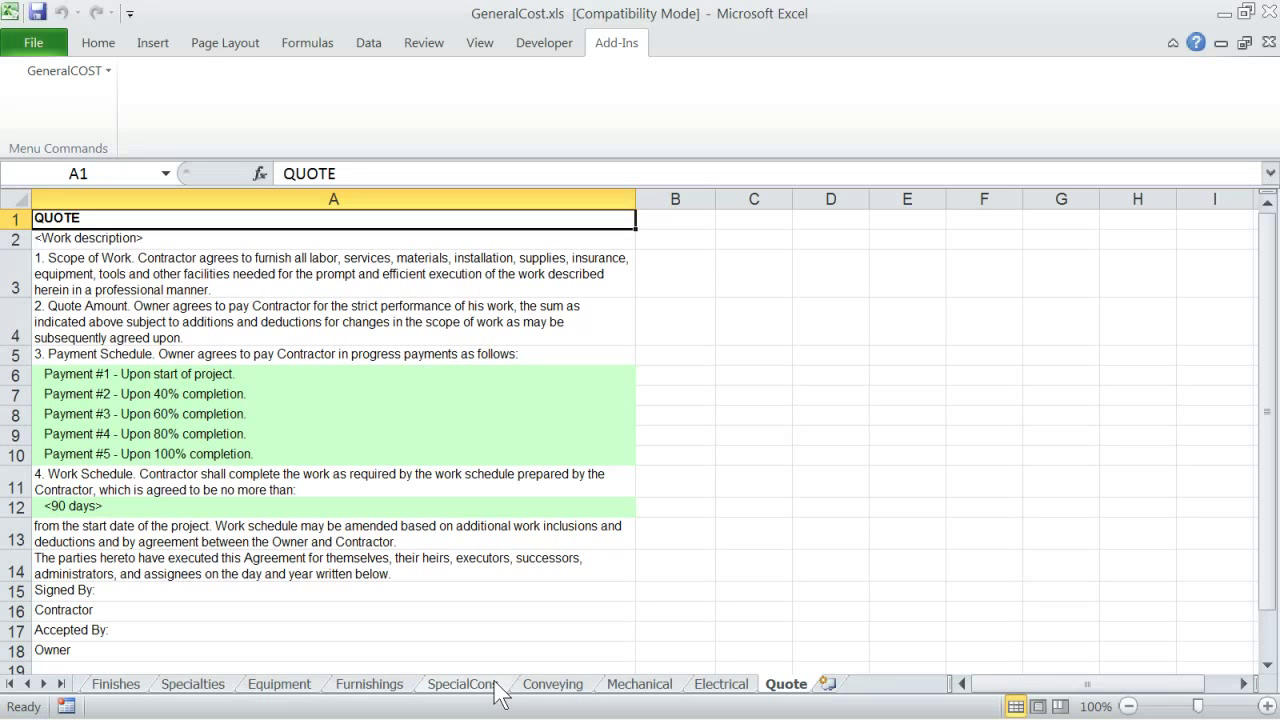
Step: Start adding standard cost items to the Estimate sheet, selecting "Structural welding, butt, 3/16"" and "Beams and joists, medium" from Metals
{"action": "left_click", "coordinate": [10, 684]}
{"action": "left_click", "coordinate": [109, 684]}
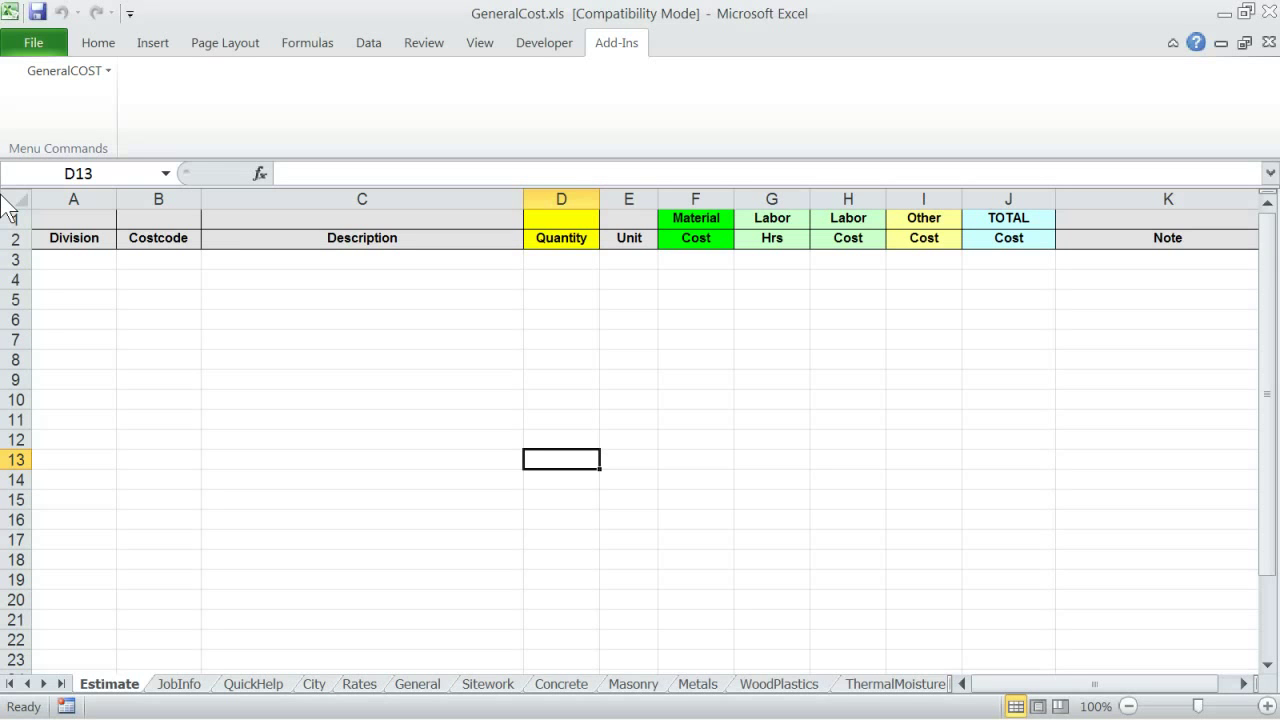
{"action": "left_click", "coordinate": [45, 76]}
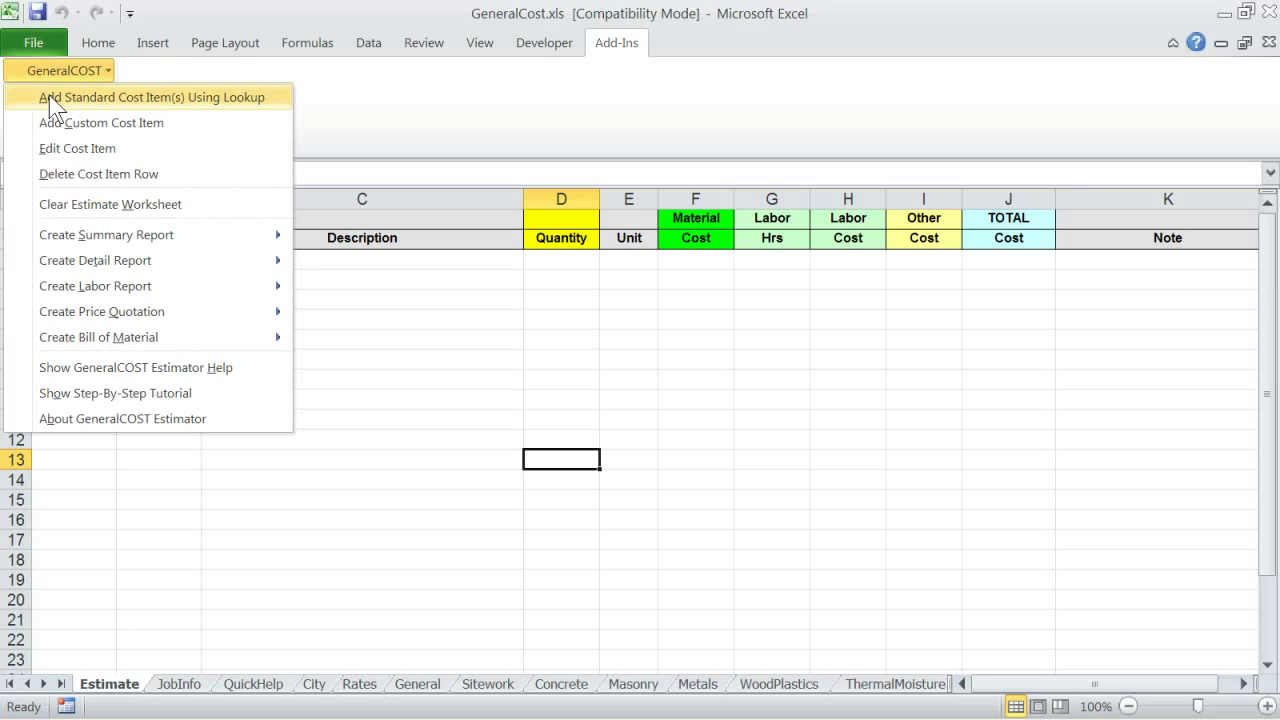
{"action": "left_click", "coordinate": [49, 95]}
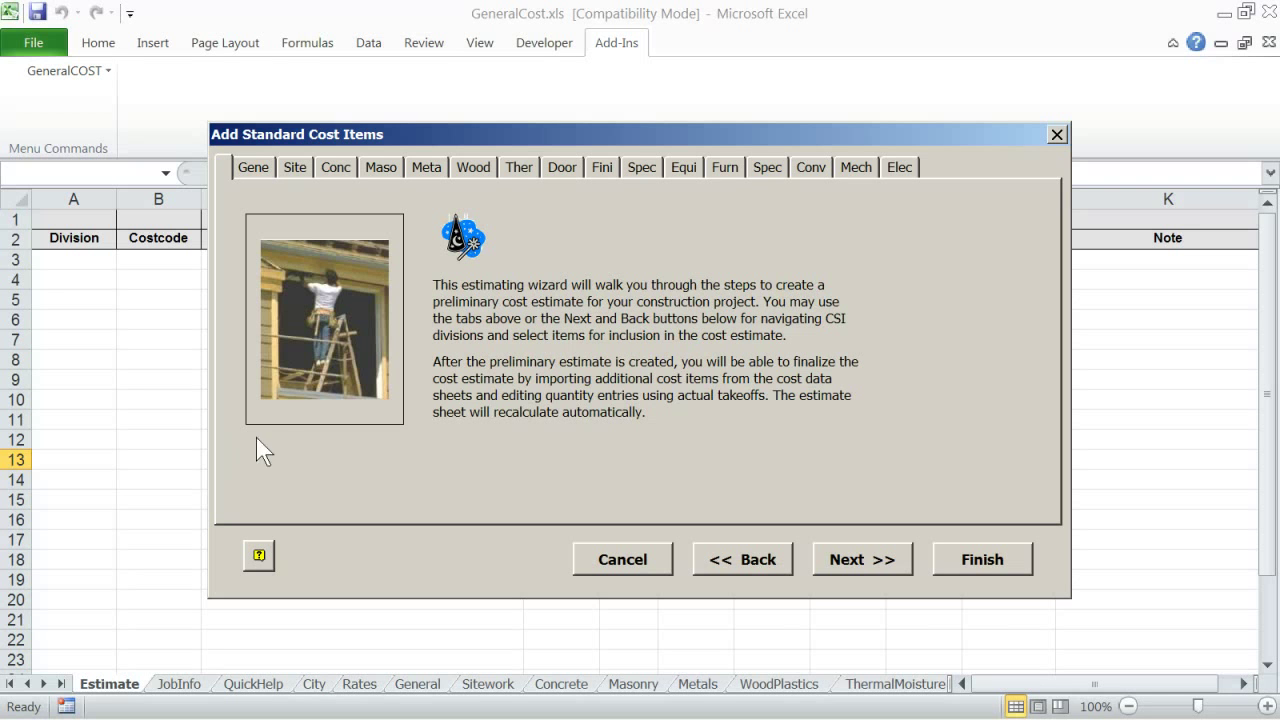
{"action": "left_click", "coordinate": [295, 168]}
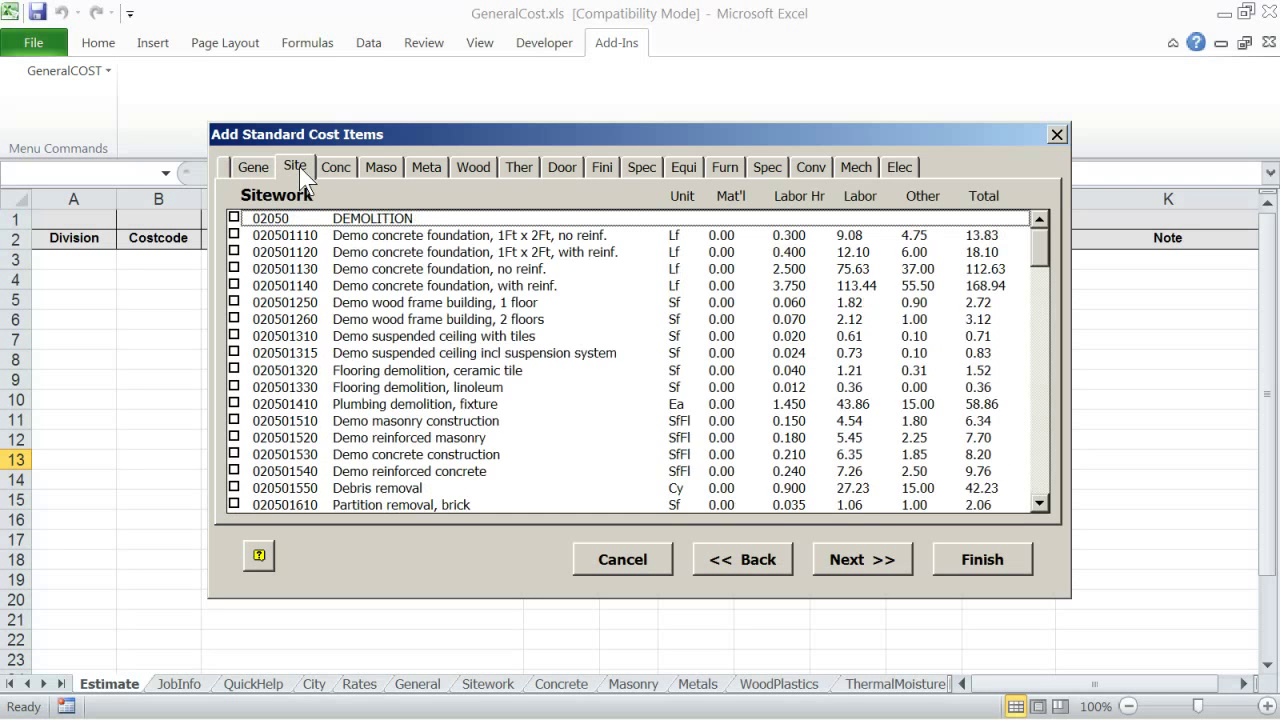
{"action": "left_click", "coordinate": [379, 166]}
{"action": "left_click", "coordinate": [428, 168]}
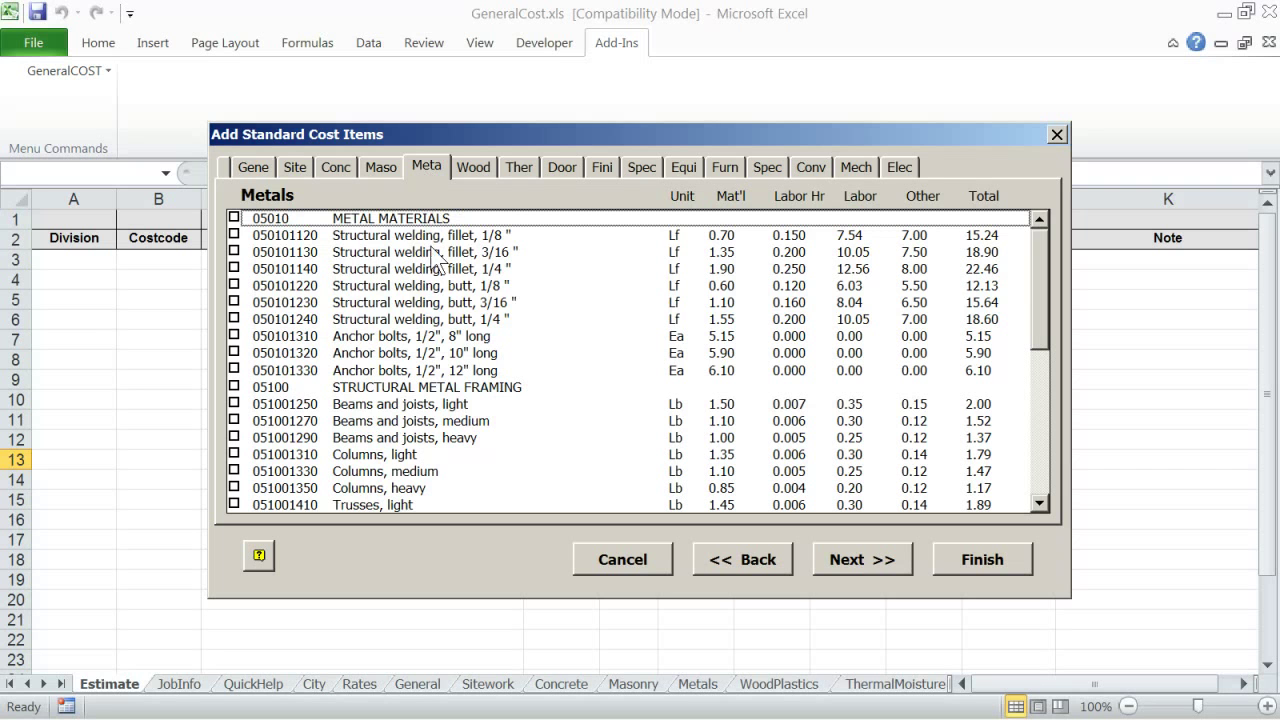
{"action": "left_click", "coordinate": [398, 302]}
{"action": "left_click", "coordinate": [372, 421]}
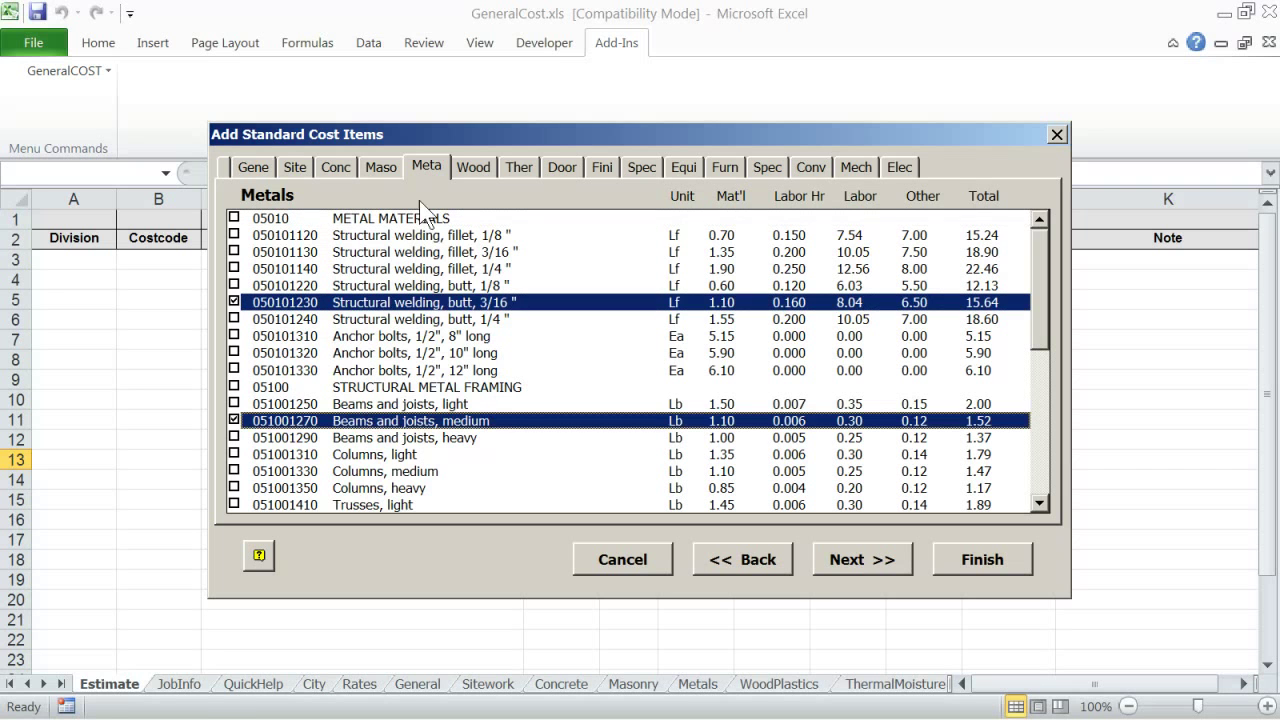
Step: Select the 6'-8" high metal door frame and the hollow interior wood door, 3'-0"x6'-8", 1-3/4", from the DoorsWindows division
{"action": "left_click", "coordinate": [548, 168]}
{"action": "left_click", "coordinate": [396, 287]}
{"action": "left_click", "coordinate": [390, 404]}
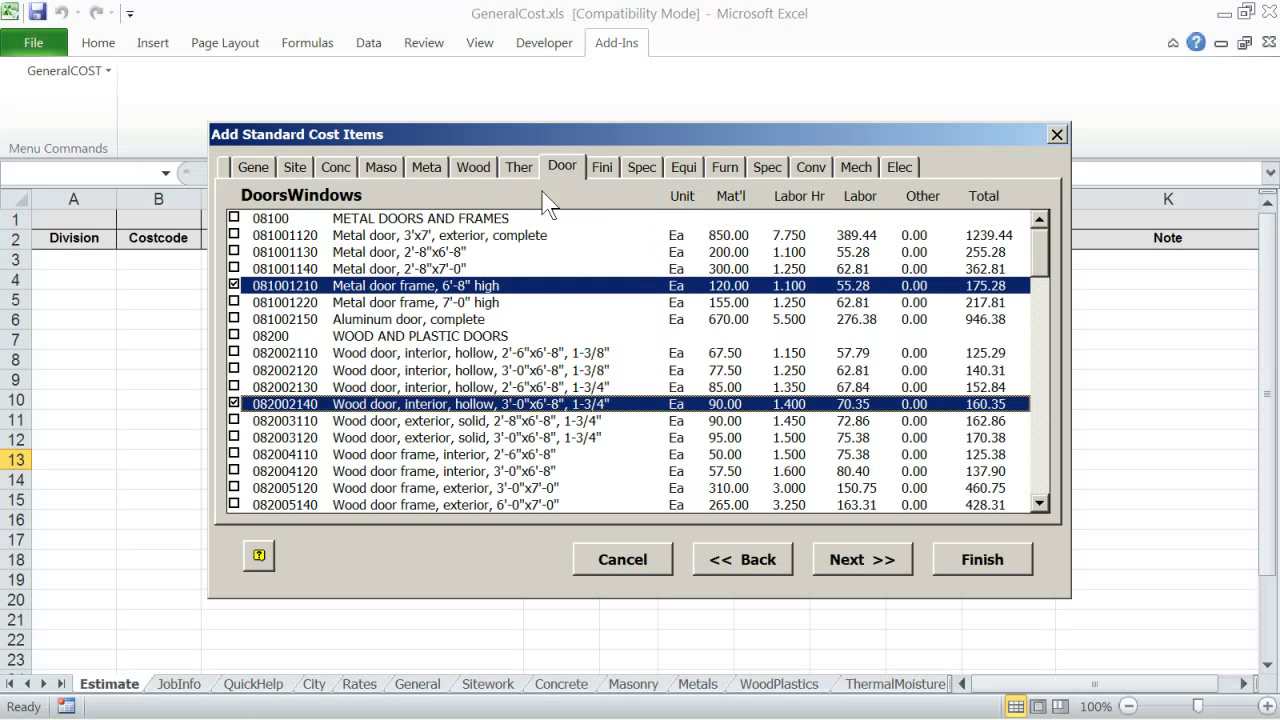
Step: Select the no-load 25 ga steel stud, 2-1/2" x 10 ft, from Finishes and add all chosen items to the estimate
{"action": "left_click", "coordinate": [598, 168]}
{"action": "left_click", "coordinate": [413, 288]}
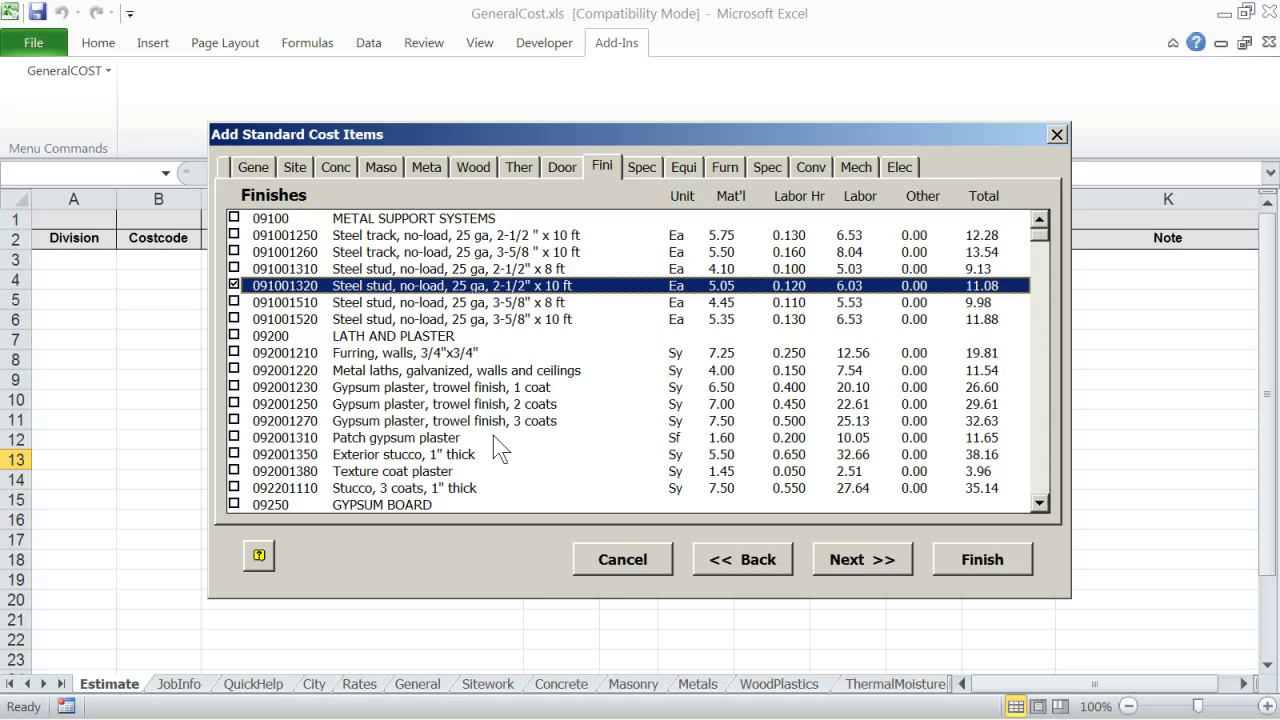
{"action": "left_click", "coordinate": [959, 559]}
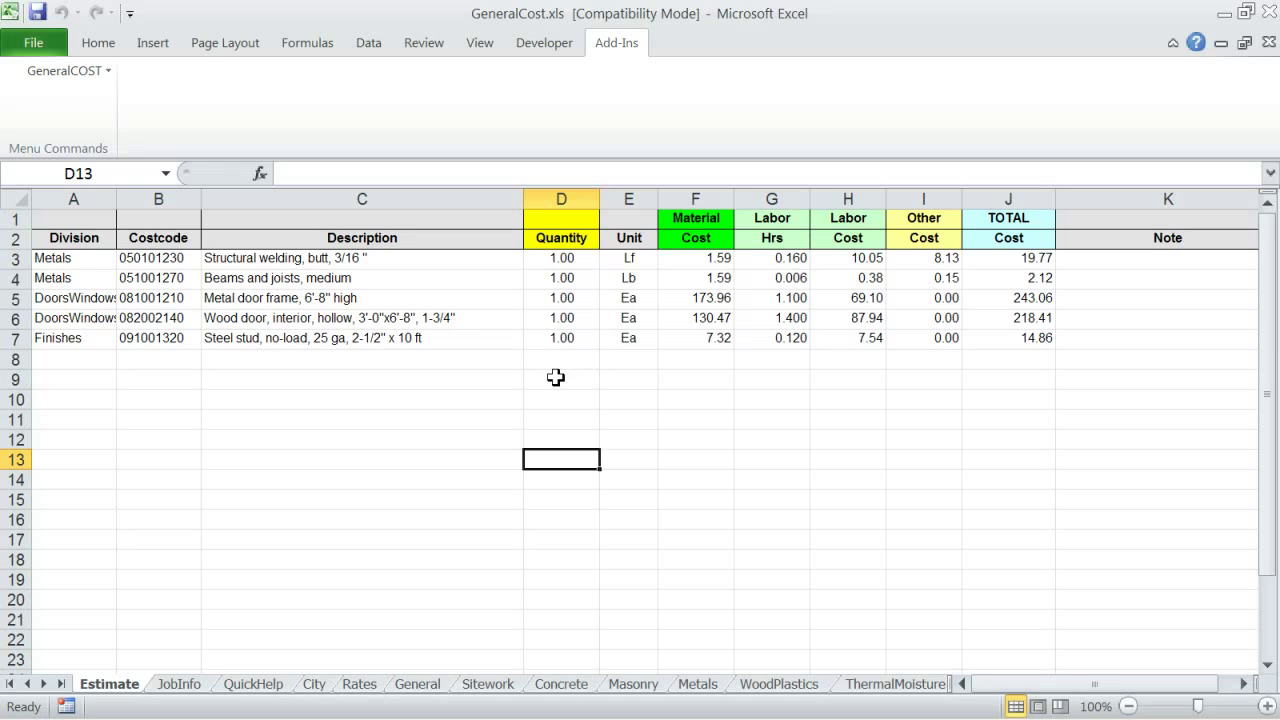
Step: Edit the 6'-8" high metal door frame cost item on the Estimate sheet, setting its quantity to 4
{"action": "left_click", "coordinate": [565, 297]}
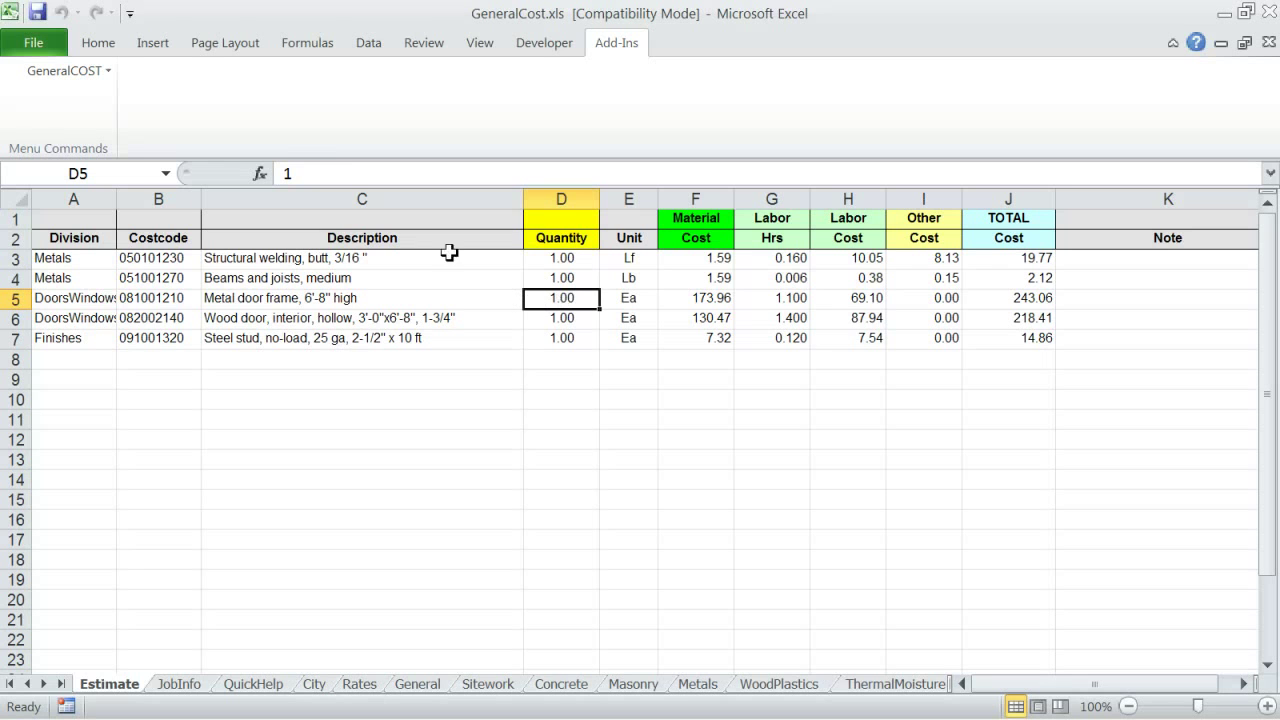
{"action": "left_click", "coordinate": [62, 72]}
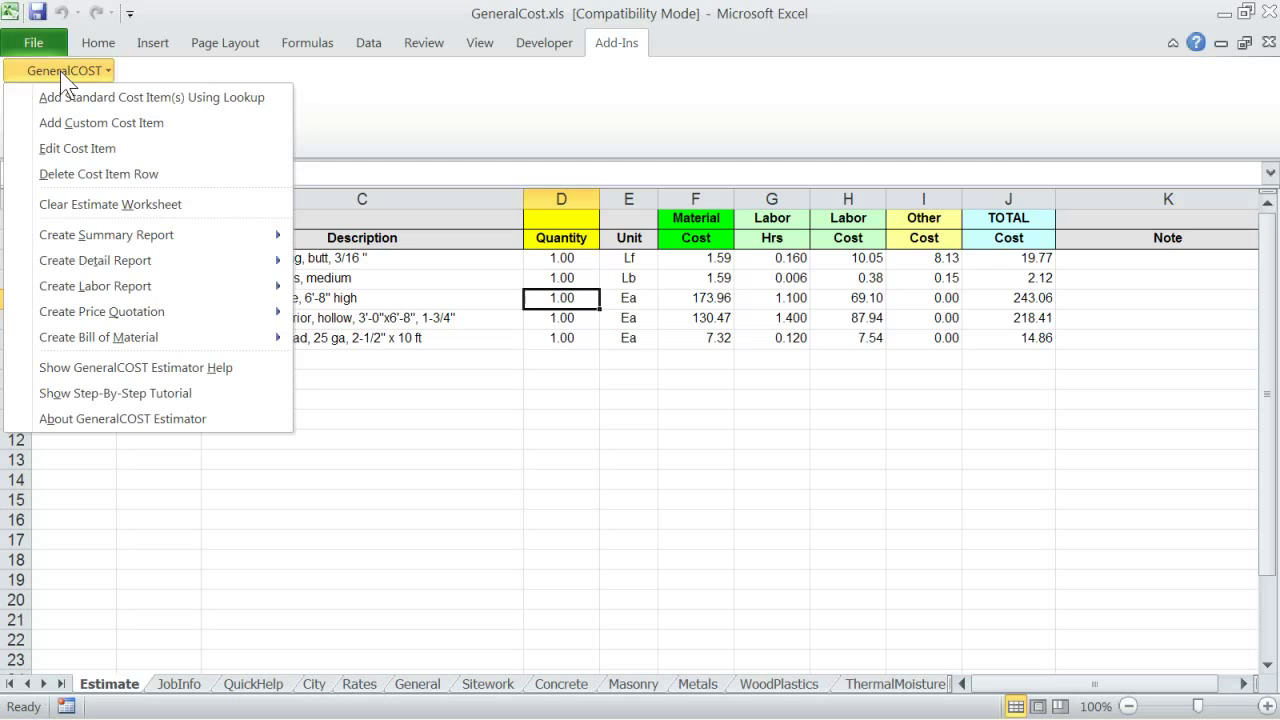
{"action": "left_click", "coordinate": [60, 148]}
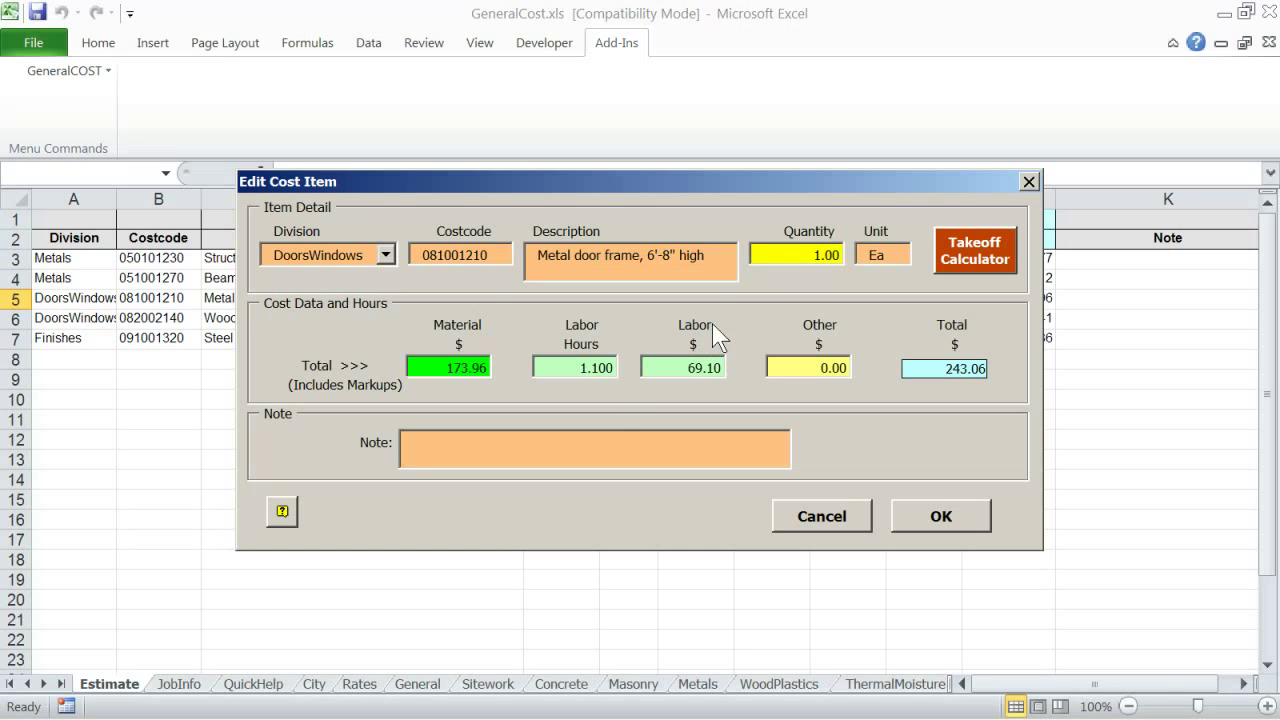
{"action": "left_click", "coordinate": [791, 262]}
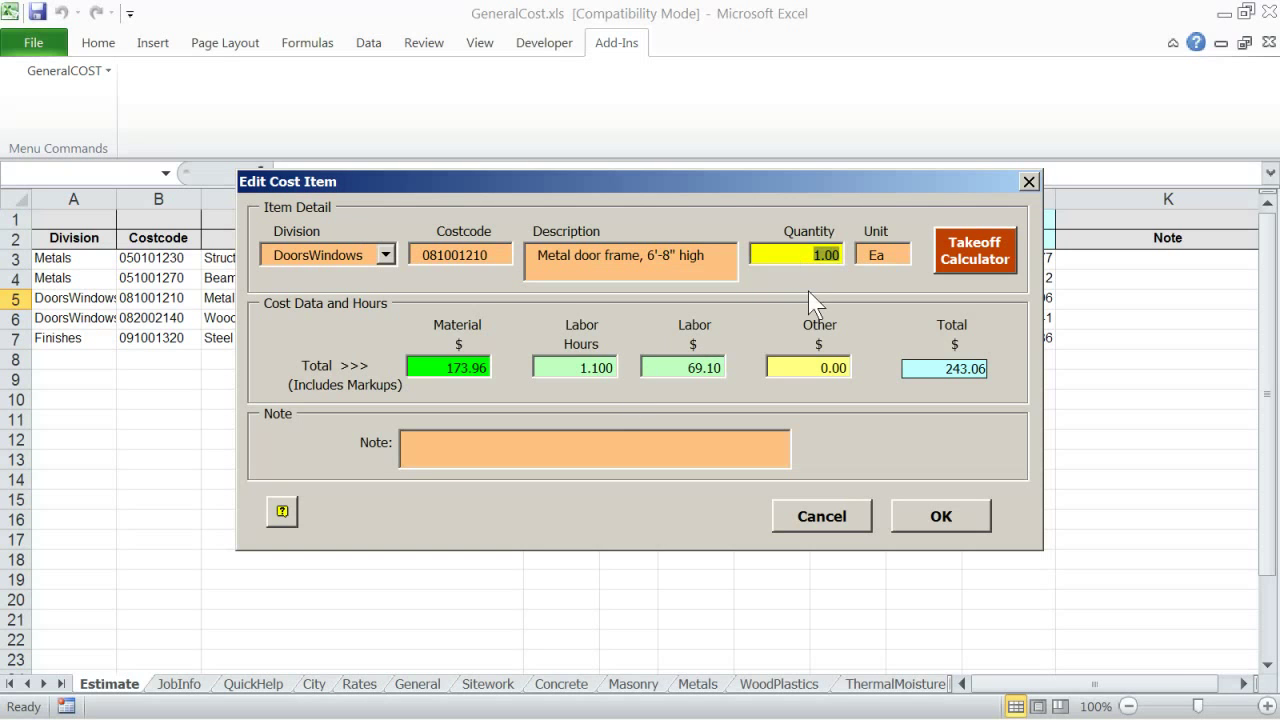
{"action": "type", "text": "4"}
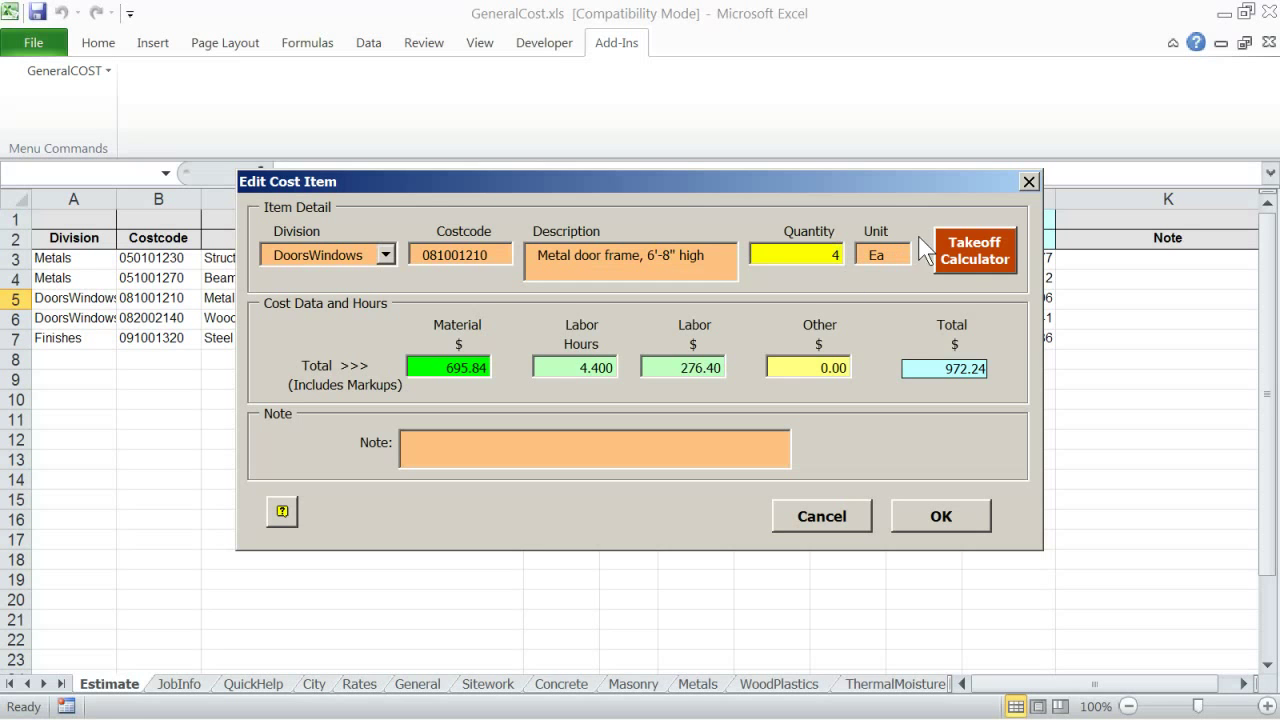
Step: View the Takeoff Calculator without using it, and save the door frame item with the note "memo here"
{"action": "left_click", "coordinate": [966, 256]}
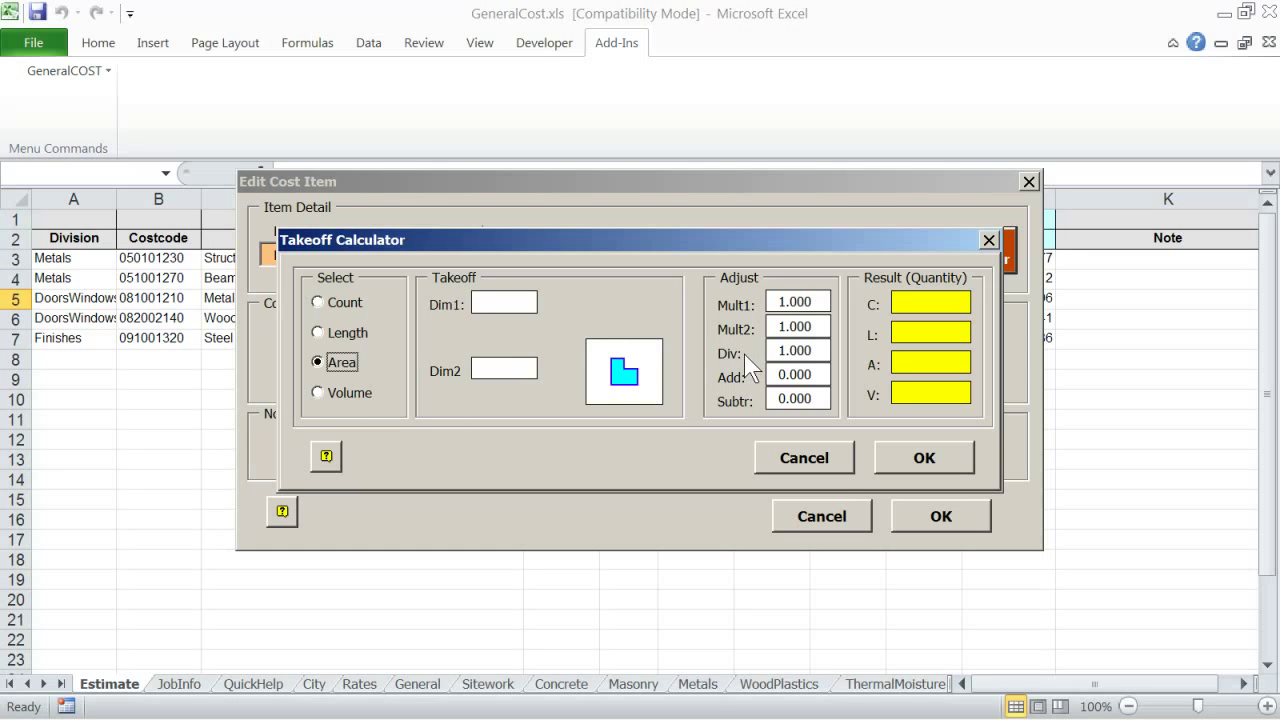
{"action": "left_click", "coordinate": [805, 459]}
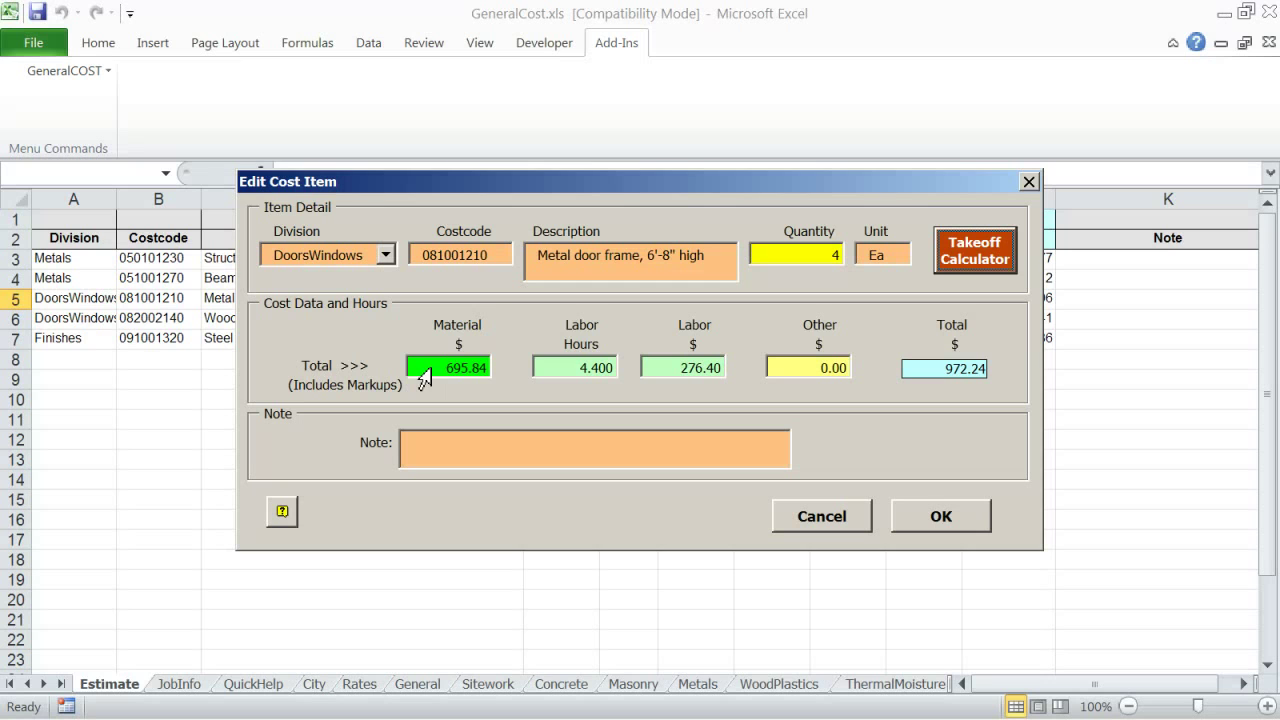
{"action": "left_click", "coordinate": [438, 441]}
{"action": "type", "text": "memo here"}
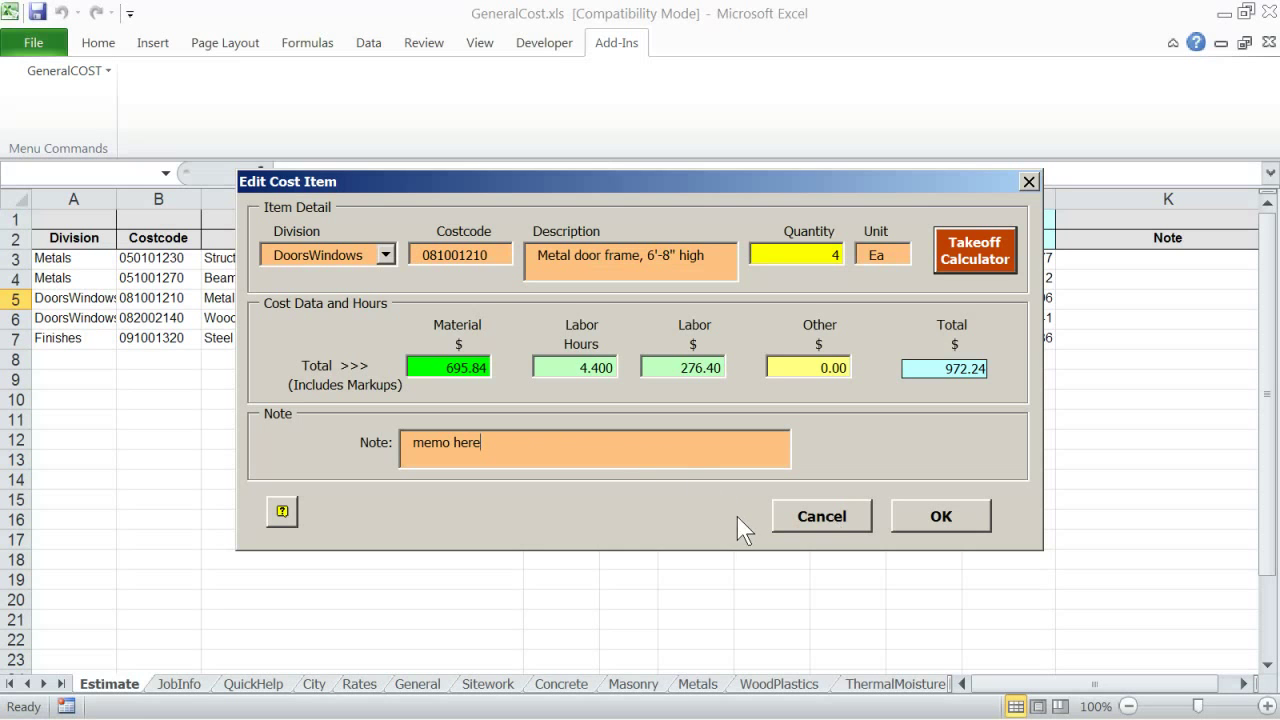
{"action": "left_click", "coordinate": [911, 514]}
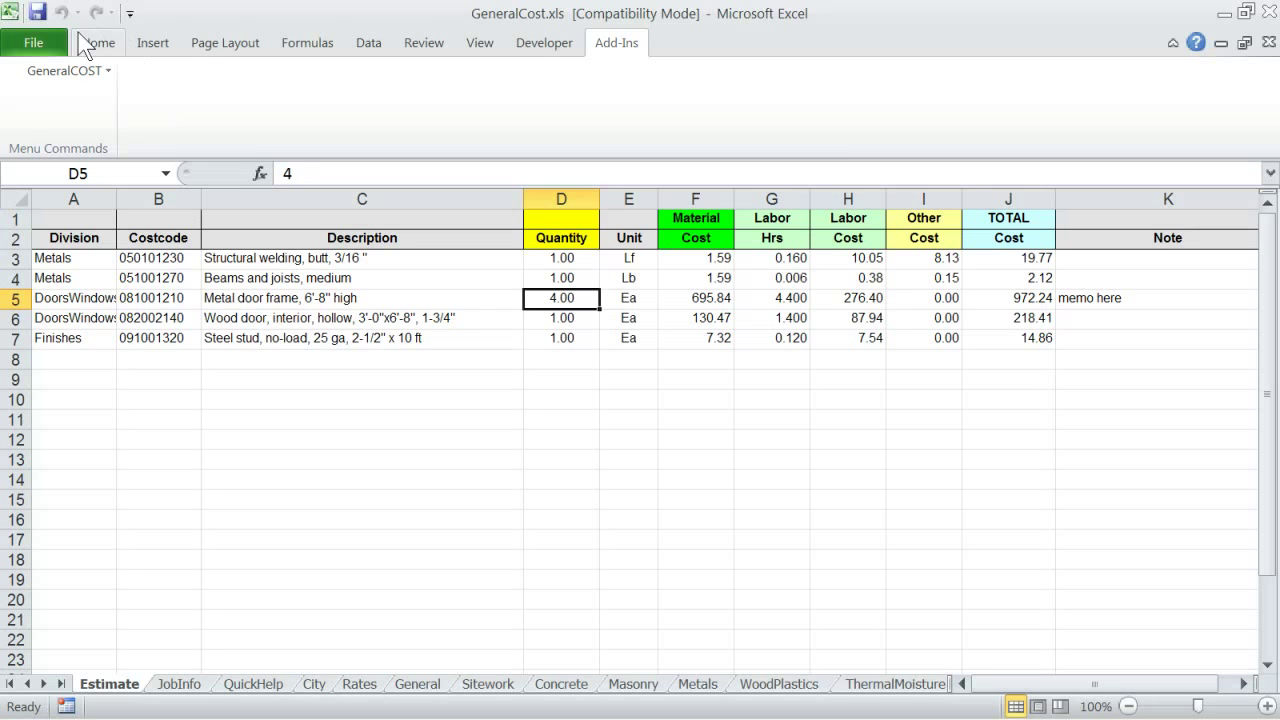
Step: Look over the form for adding a custom cost item and dismiss it without adding anything
{"action": "left_click", "coordinate": [60, 69]}
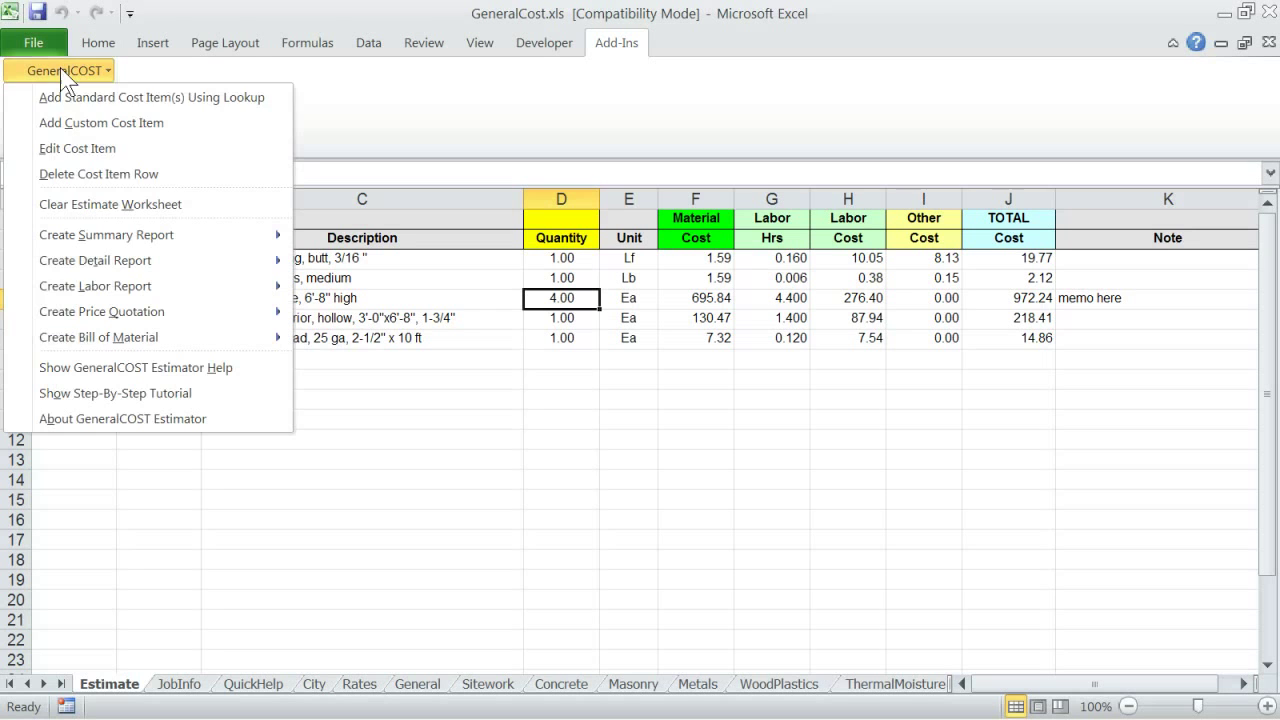
{"action": "left_click", "coordinate": [60, 123]}
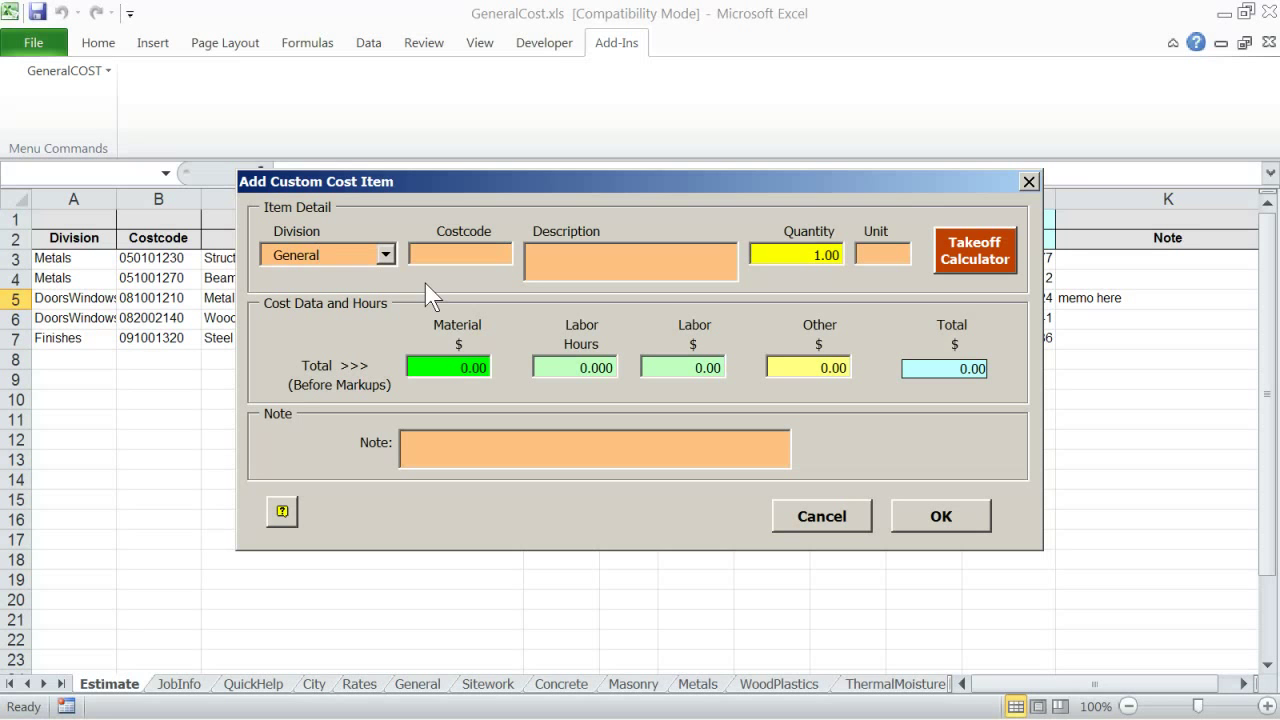
{"action": "left_click", "coordinate": [816, 520]}
{"action": "left_click", "coordinate": [620, 457]}
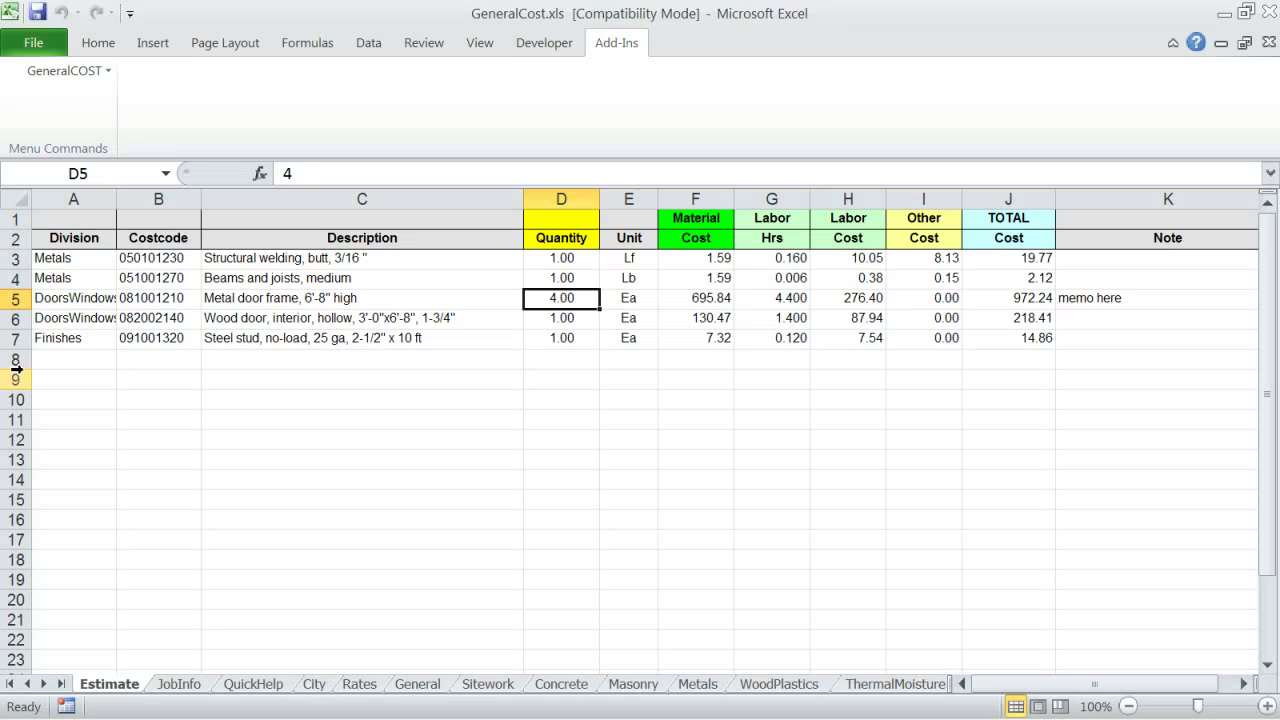
Step: Delete the hollow interior wood door's cost item row from the Estimate sheet
{"action": "left_click", "coordinate": [14, 318]}
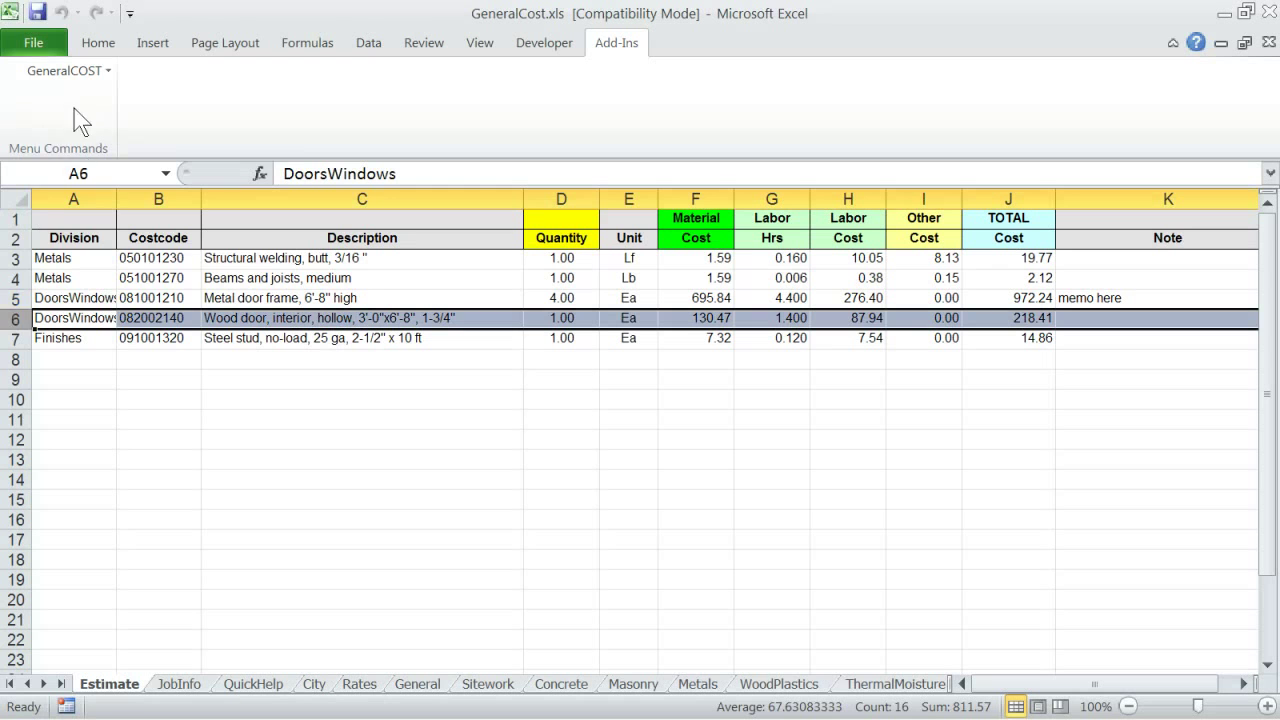
{"action": "left_click", "coordinate": [62, 74]}
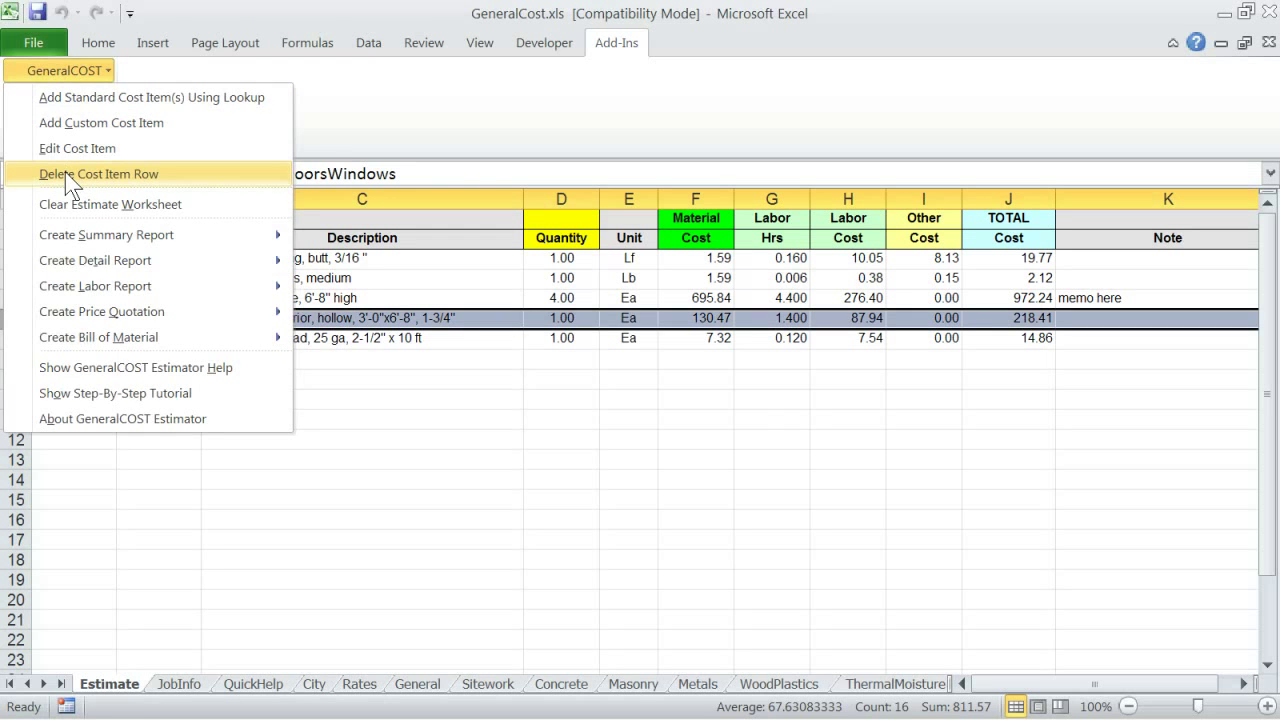
{"action": "left_click", "coordinate": [66, 172]}
{"action": "left_click", "coordinate": [619, 439]}
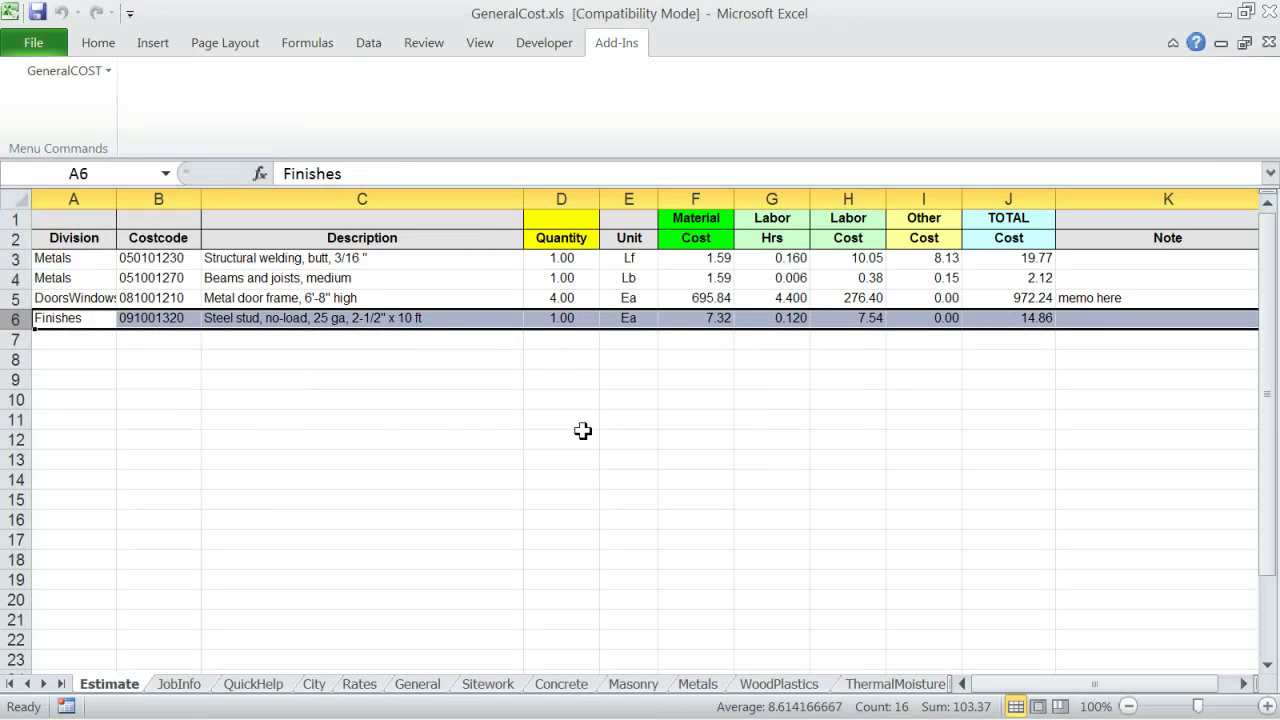
{"action": "left_click", "coordinate": [327, 416]}
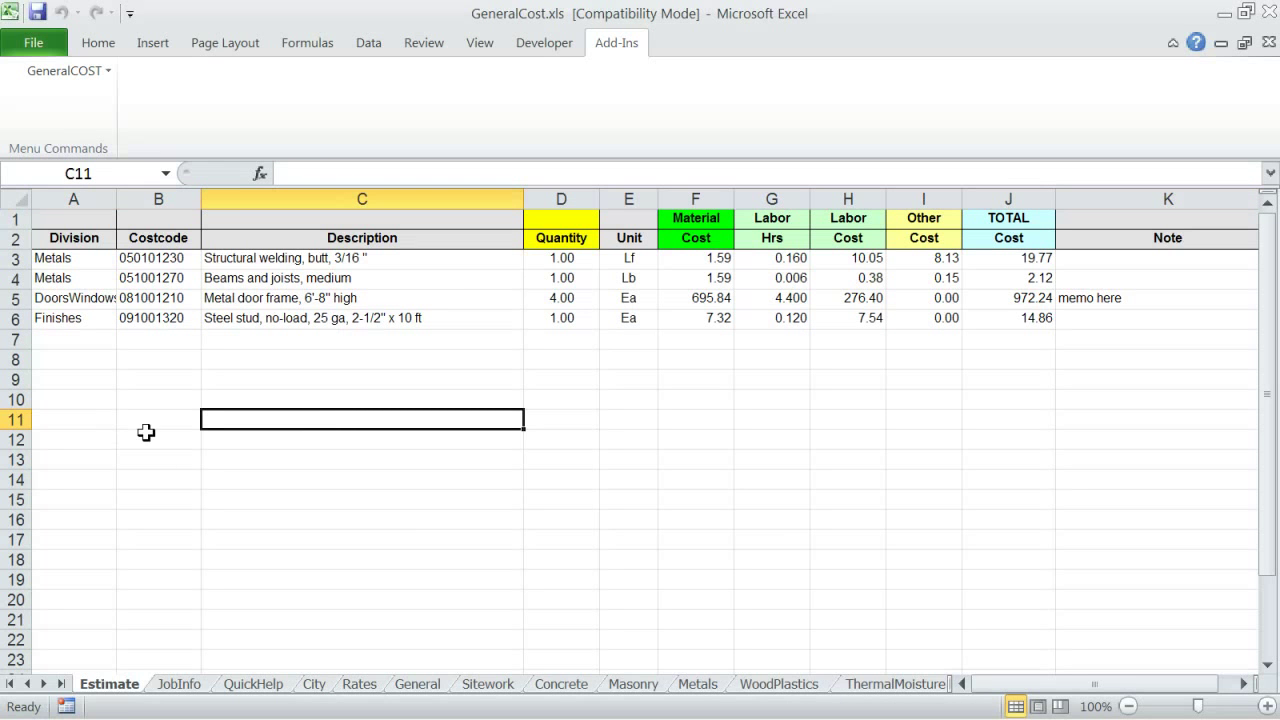
Step: Create a detail report of the estimate organized by Division Costcode
{"action": "left_click", "coordinate": [62, 71]}
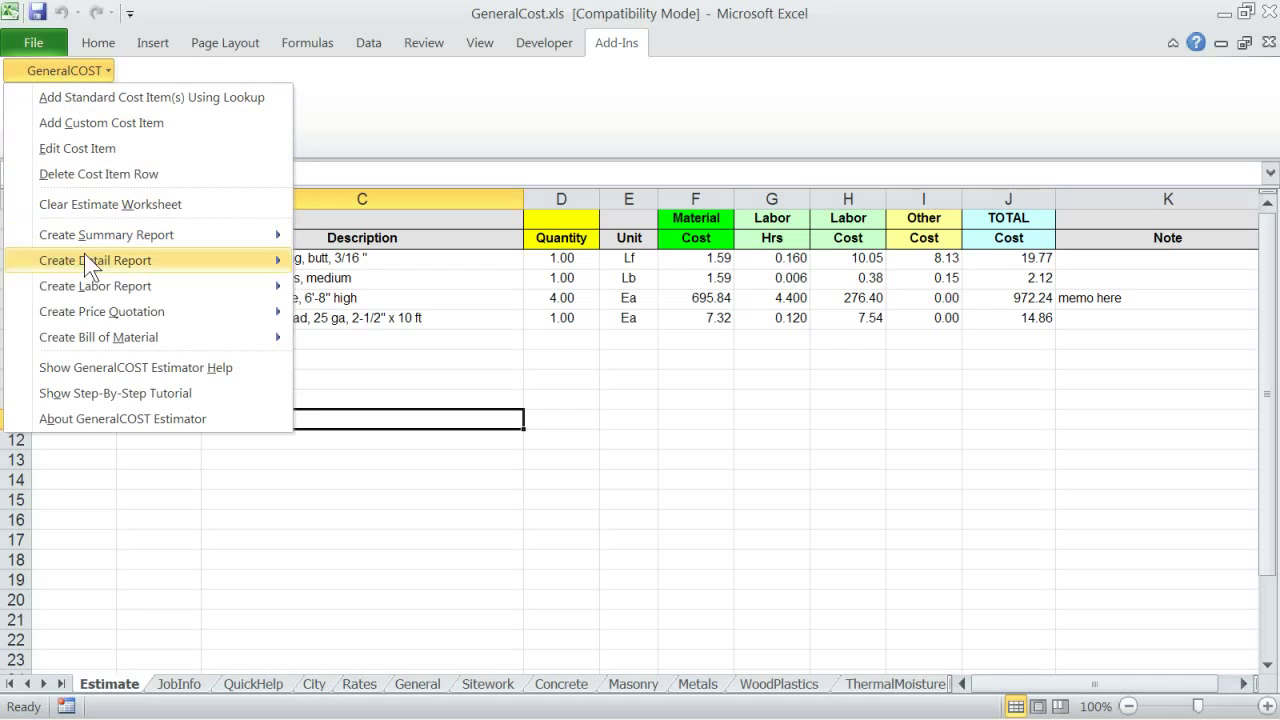
{"action": "mouse_move", "coordinate": [96, 281]}
{"action": "mouse_move", "coordinate": [100, 242]}
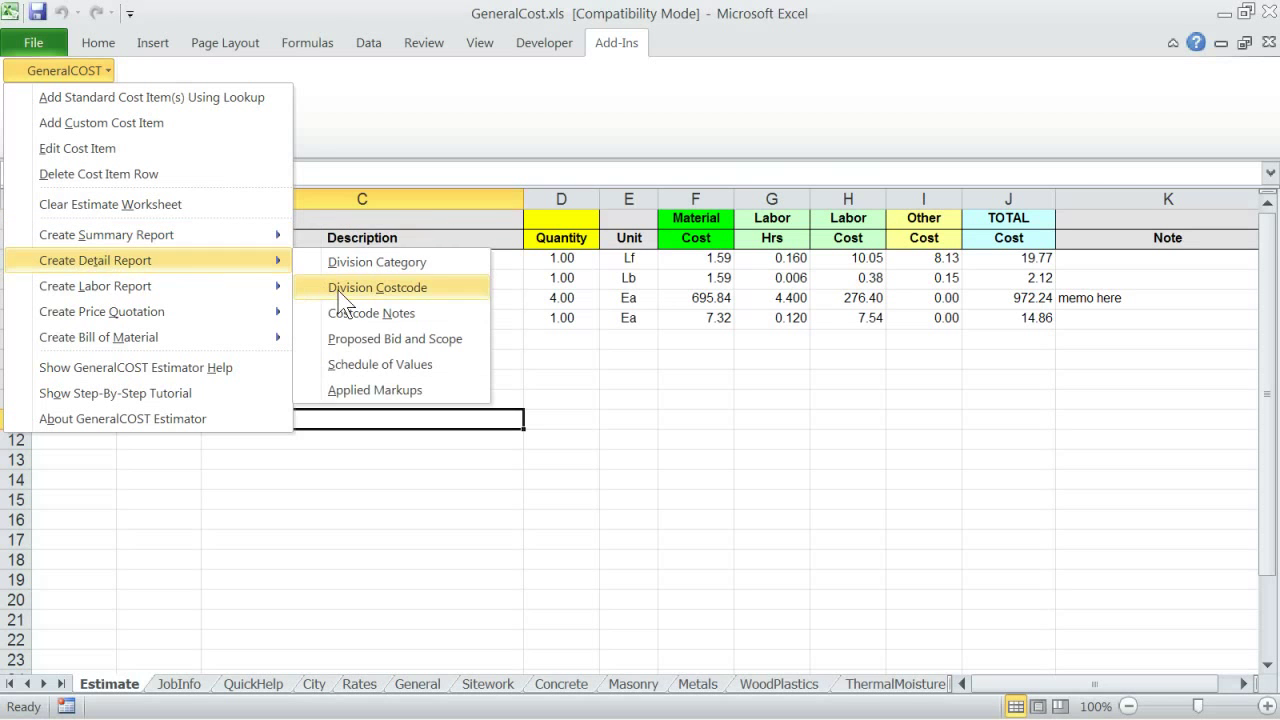
{"action": "left_click", "coordinate": [340, 293]}
{"action": "left_click", "coordinate": [787, 432]}
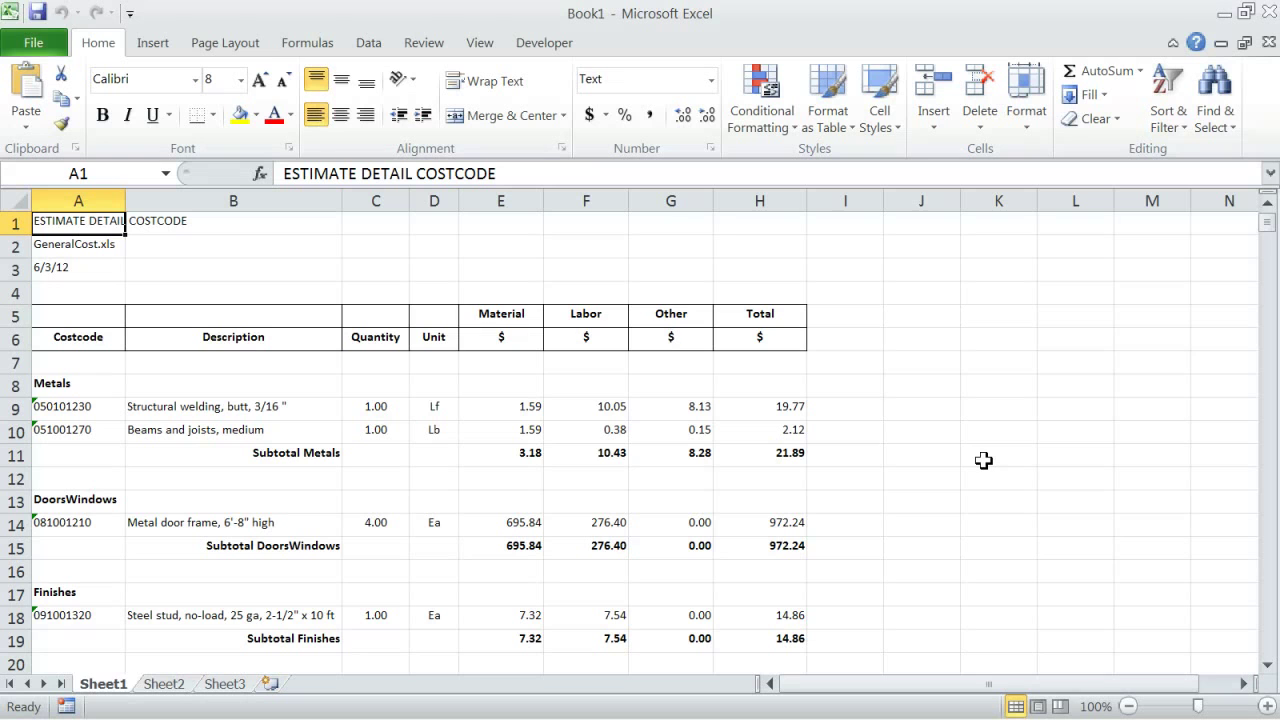
Step: View the file options for the detail costcode report and close its workbook without saving
{"action": "left_click", "coordinate": [33, 46]}
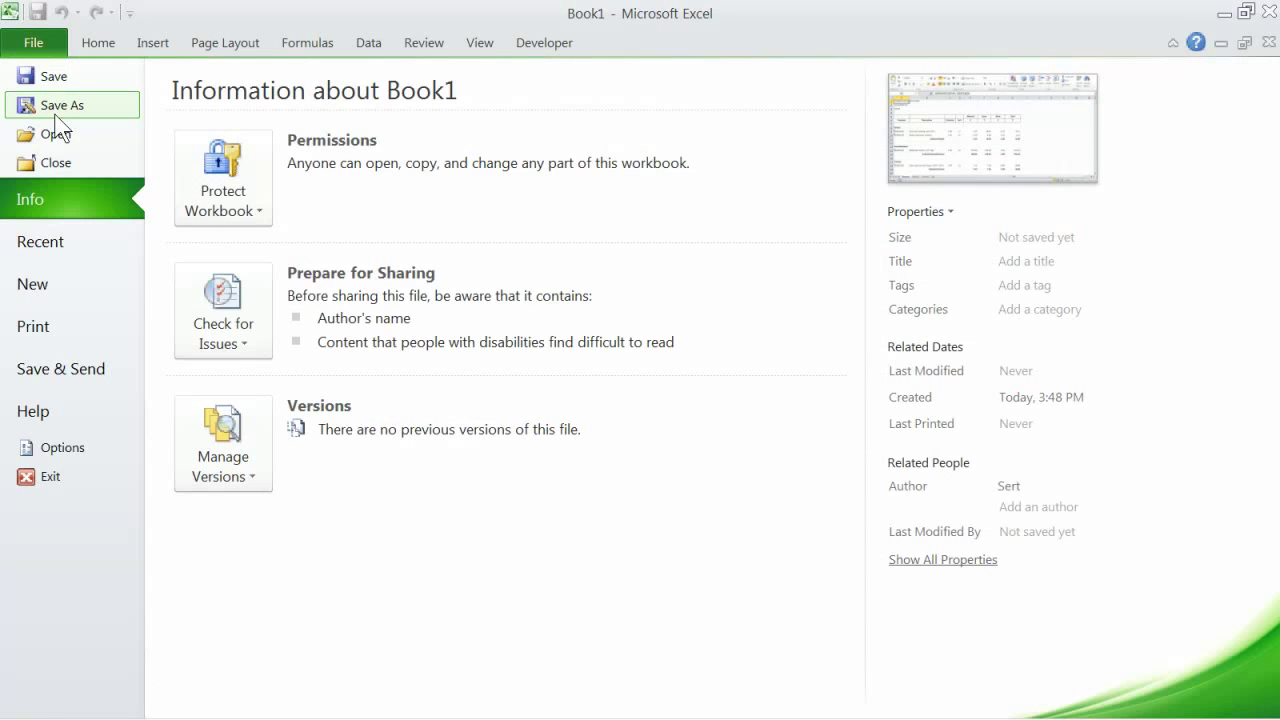
{"action": "left_click", "coordinate": [36, 44]}
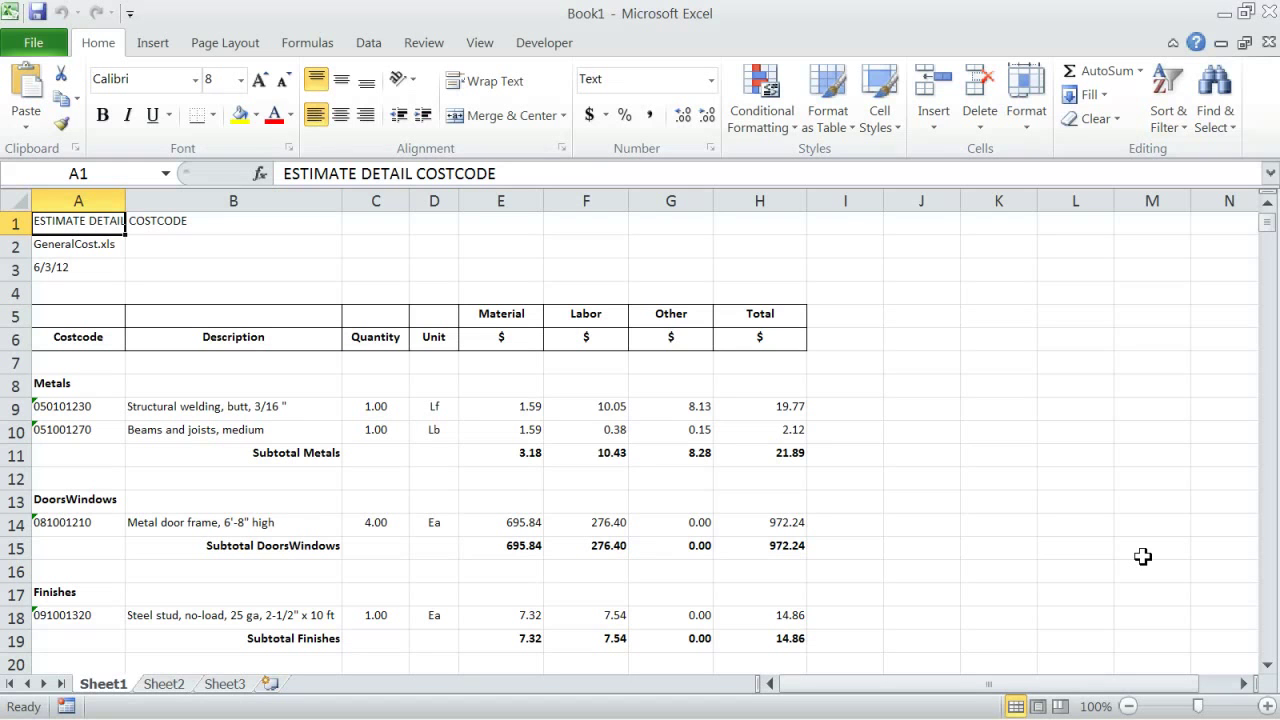
{"action": "left_click", "coordinate": [1268, 44]}
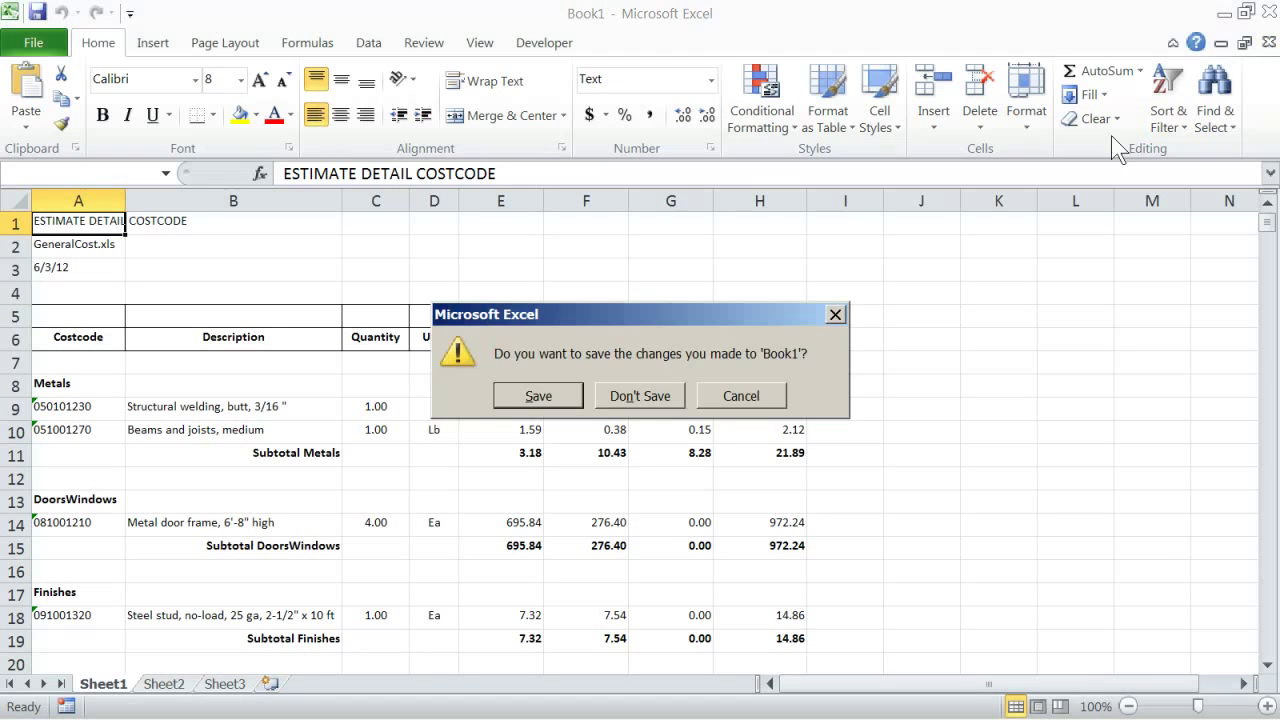
{"action": "left_click", "coordinate": [638, 396]}
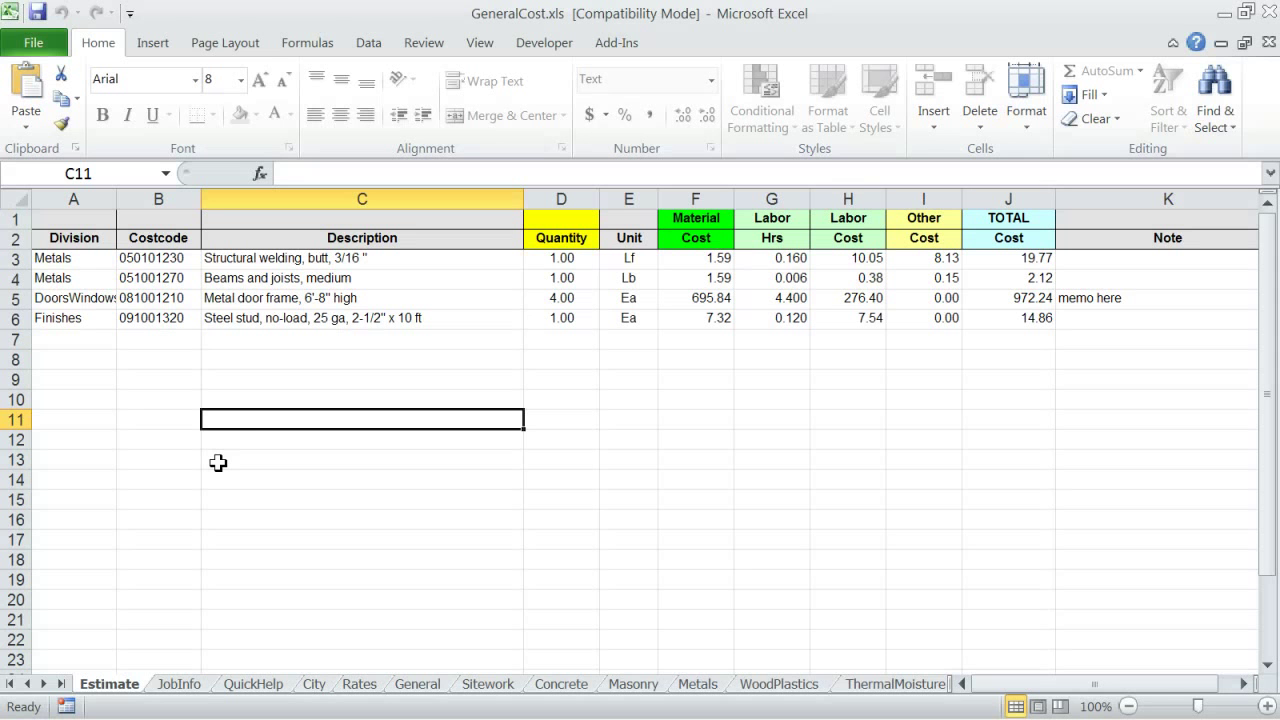
Step: Save the estimate workbook as myXYZEstimate.xls in the GeneralCOST Estimator folder, replacing the existing file
{"action": "left_click", "coordinate": [36, 44]}
{"action": "left_click", "coordinate": [71, 112]}
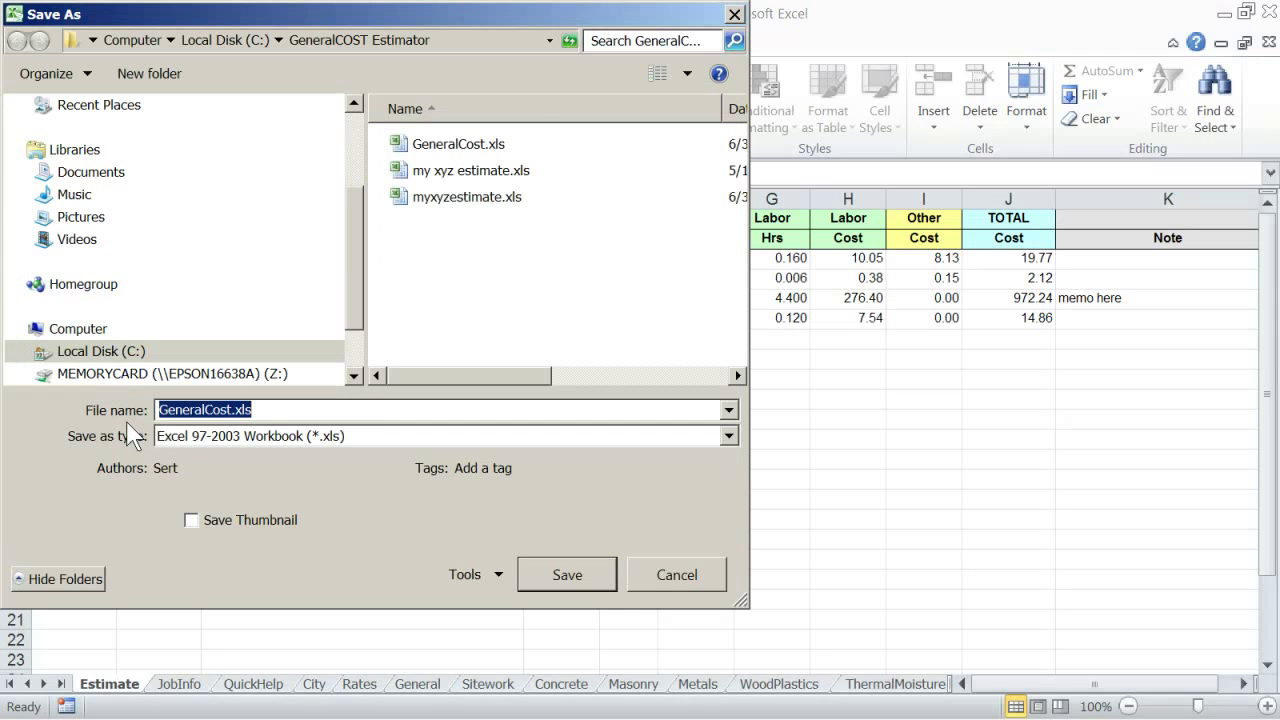
{"action": "left_click", "coordinate": [232, 410]}
{"action": "key", "text": "BackSpace"}
{"action": "key", "text": "BackSpace"}
{"action": "key", "text": "BackSpace"}
{"action": "key", "text": "BackSpace"}
{"action": "key", "text": "BackSpace"}
{"action": "key", "text": "BackSpace"}
{"action": "key", "text": "BackSpace"}
{"action": "key", "text": "BackSpace"}
{"action": "key", "text": "BackSpace"}
{"action": "key", "text": "BackSpace"}
{"action": "key", "text": "BackSpace"}
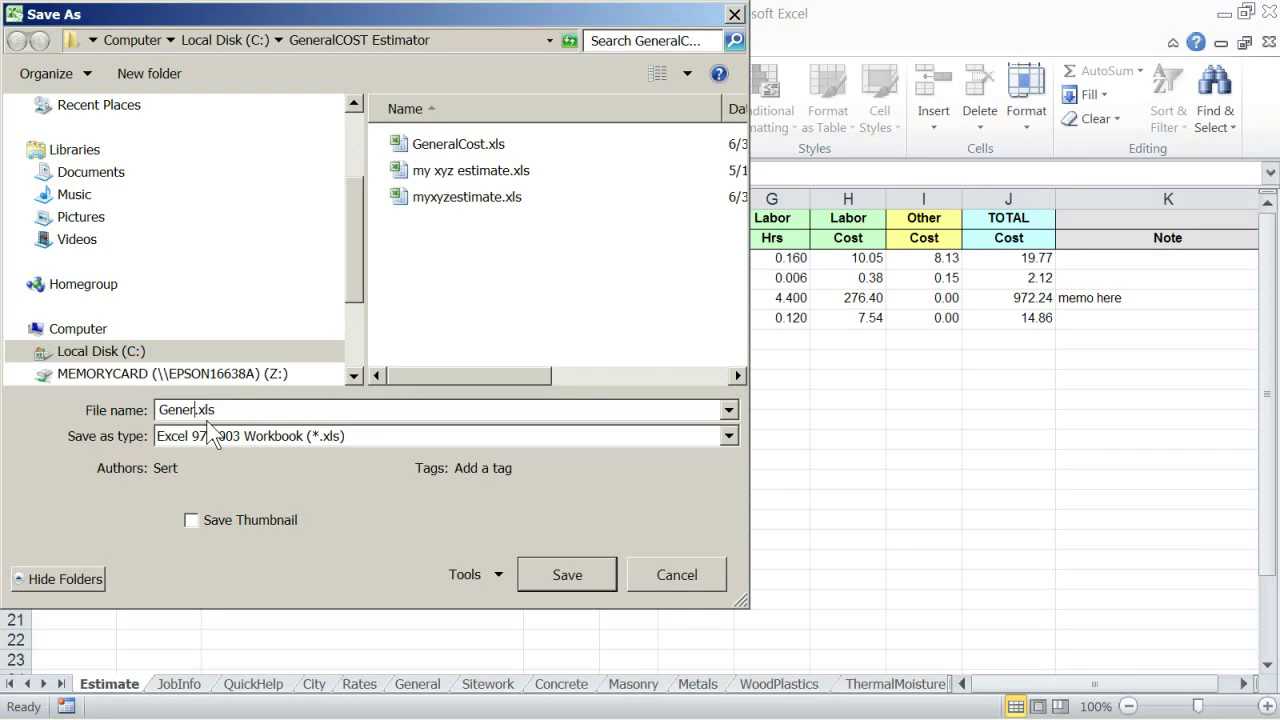
{"action": "type", "text": "m"}
{"action": "type", "text": "y"}
{"action": "type", "text": "X"}
{"action": "type", "text": "YZEst"}
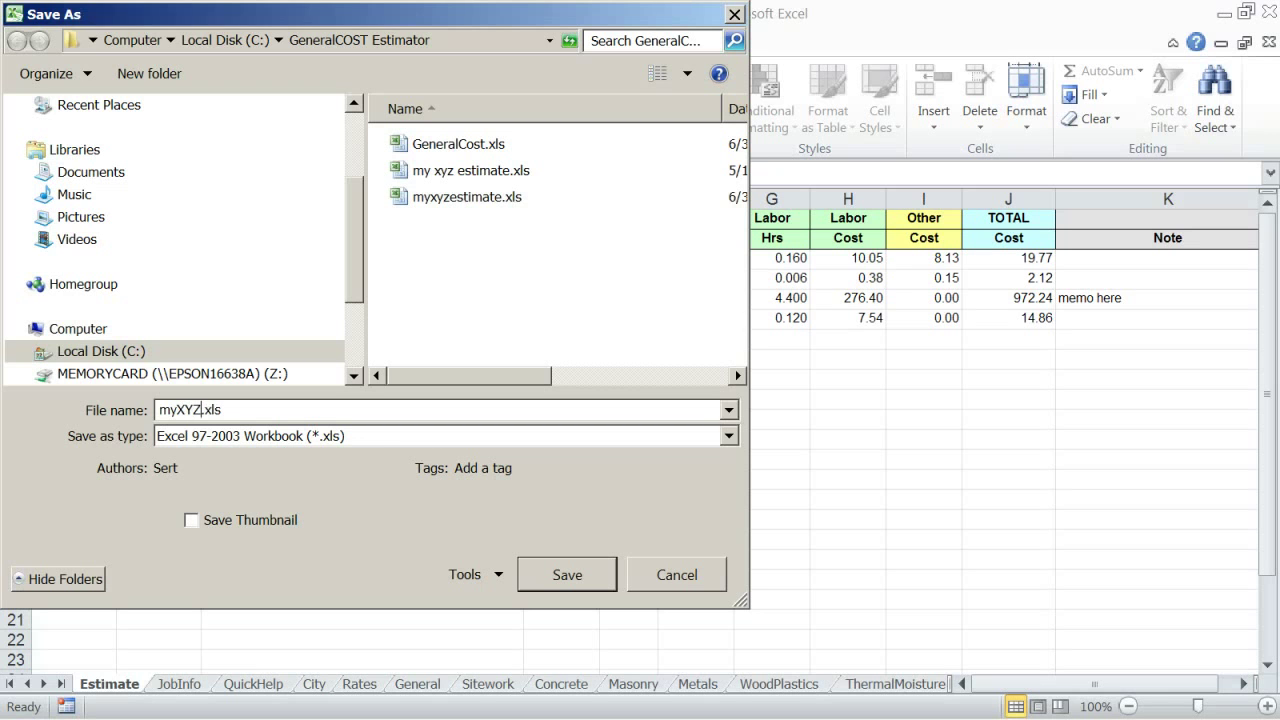
{"action": "type", "text": "imate"}
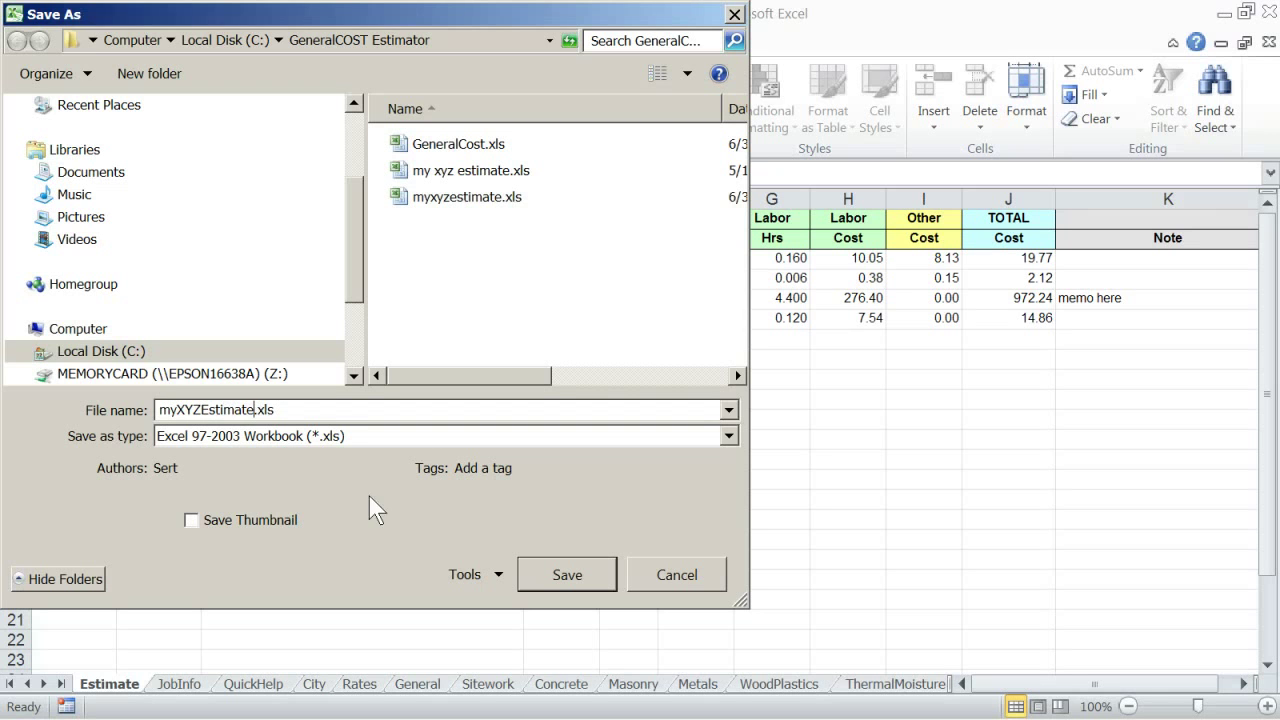
{"action": "left_click", "coordinate": [566, 586]}
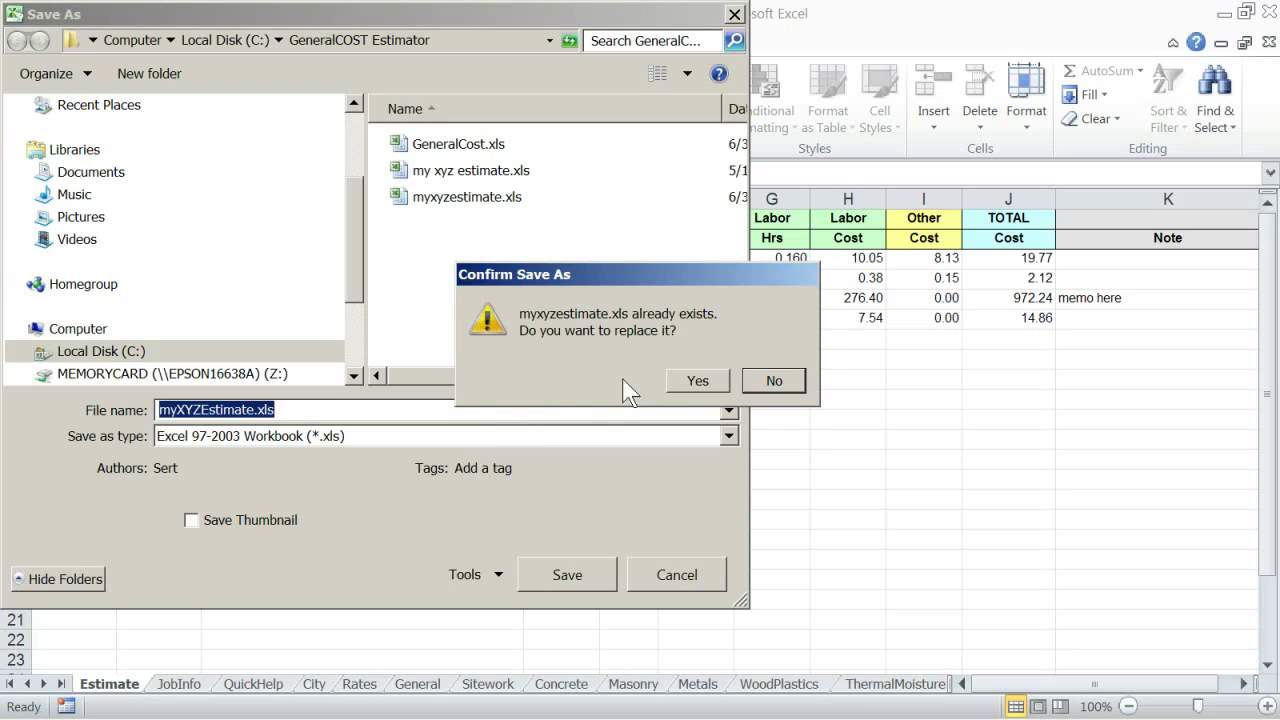
{"action": "left_click", "coordinate": [693, 382]}
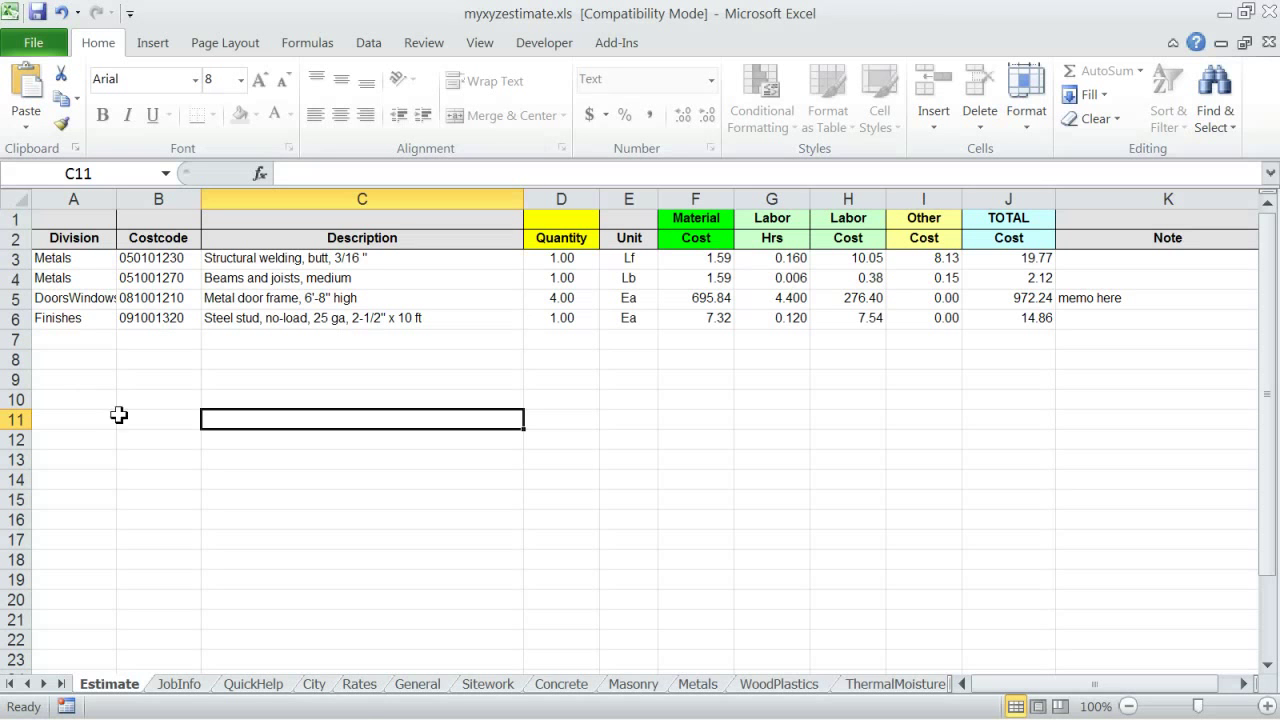
Step: Review the overhead, profit, wage and sales tax values on the Rates sheet and return to the Estimate sheet
{"action": "left_click", "coordinate": [359, 687]}
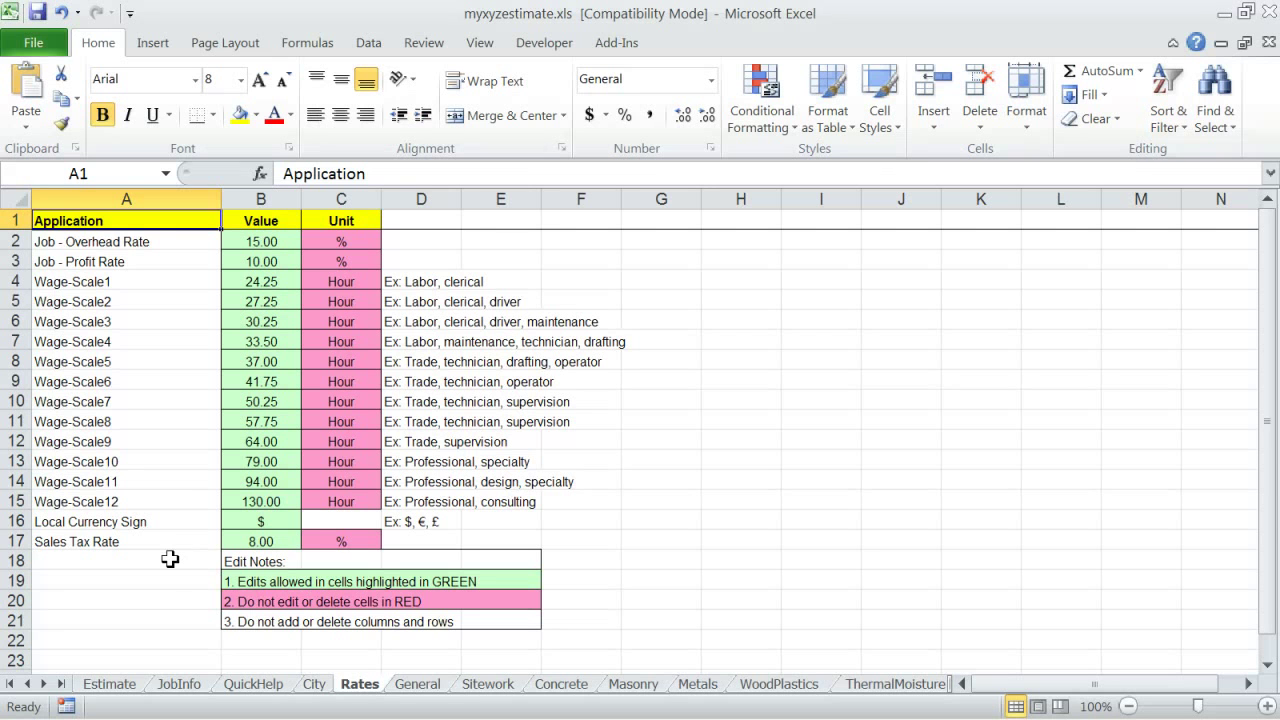
{"action": "left_click", "coordinate": [100, 688]}
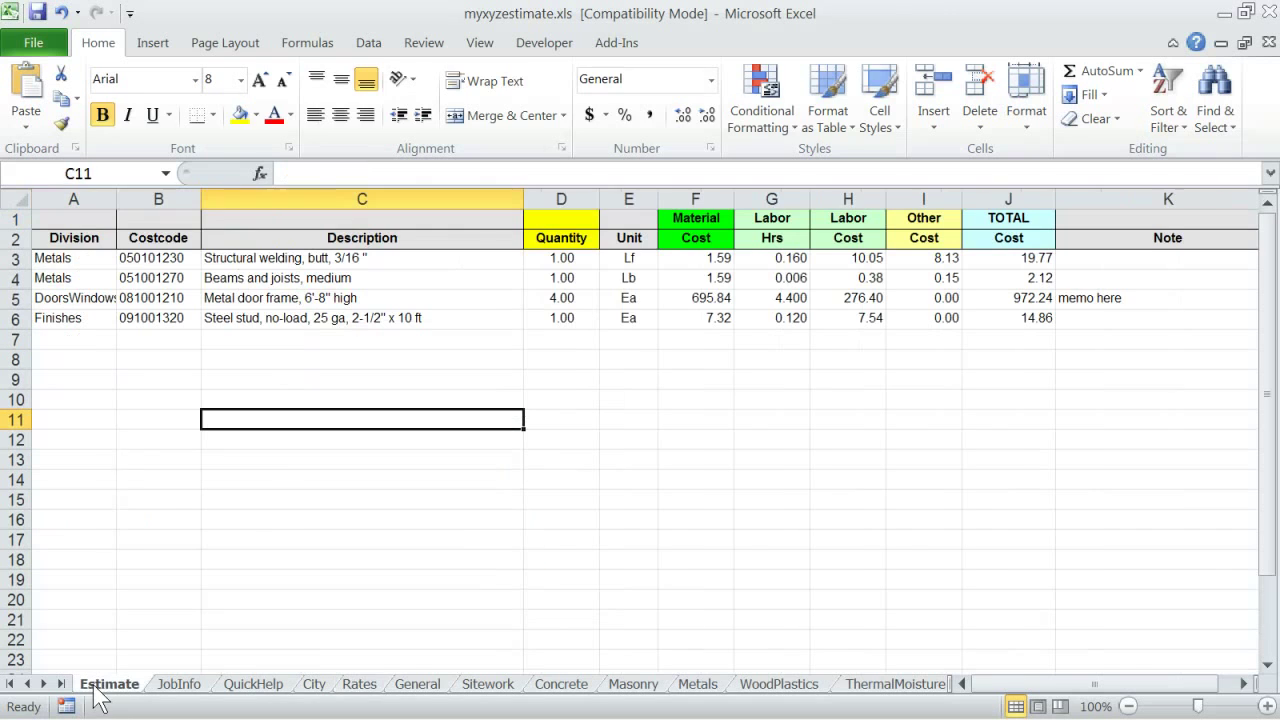